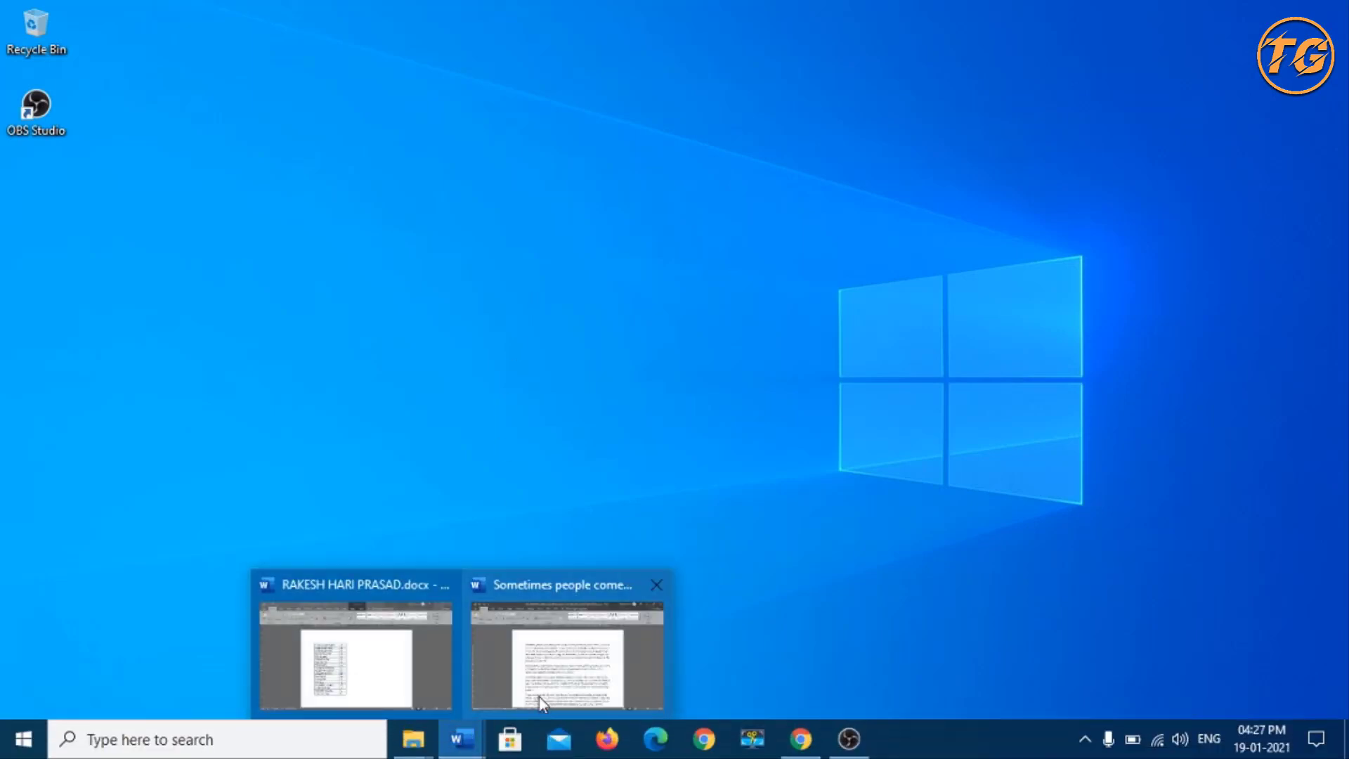
- Bring the essay forward and add a horizontal line before 'And' by typing three hyphens
left_click(623, 608)
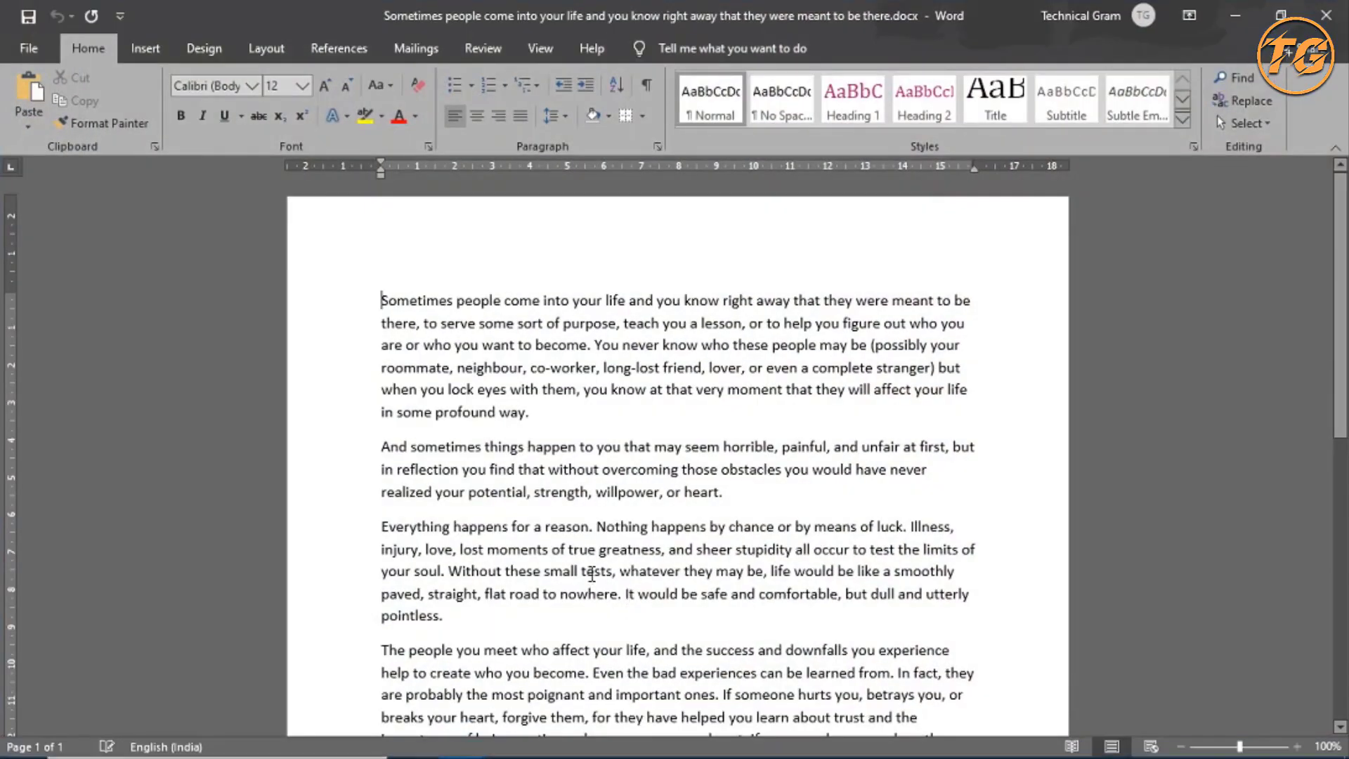
scroll(592, 573, "down", 4)
scroll(592, 572, "up", 4)
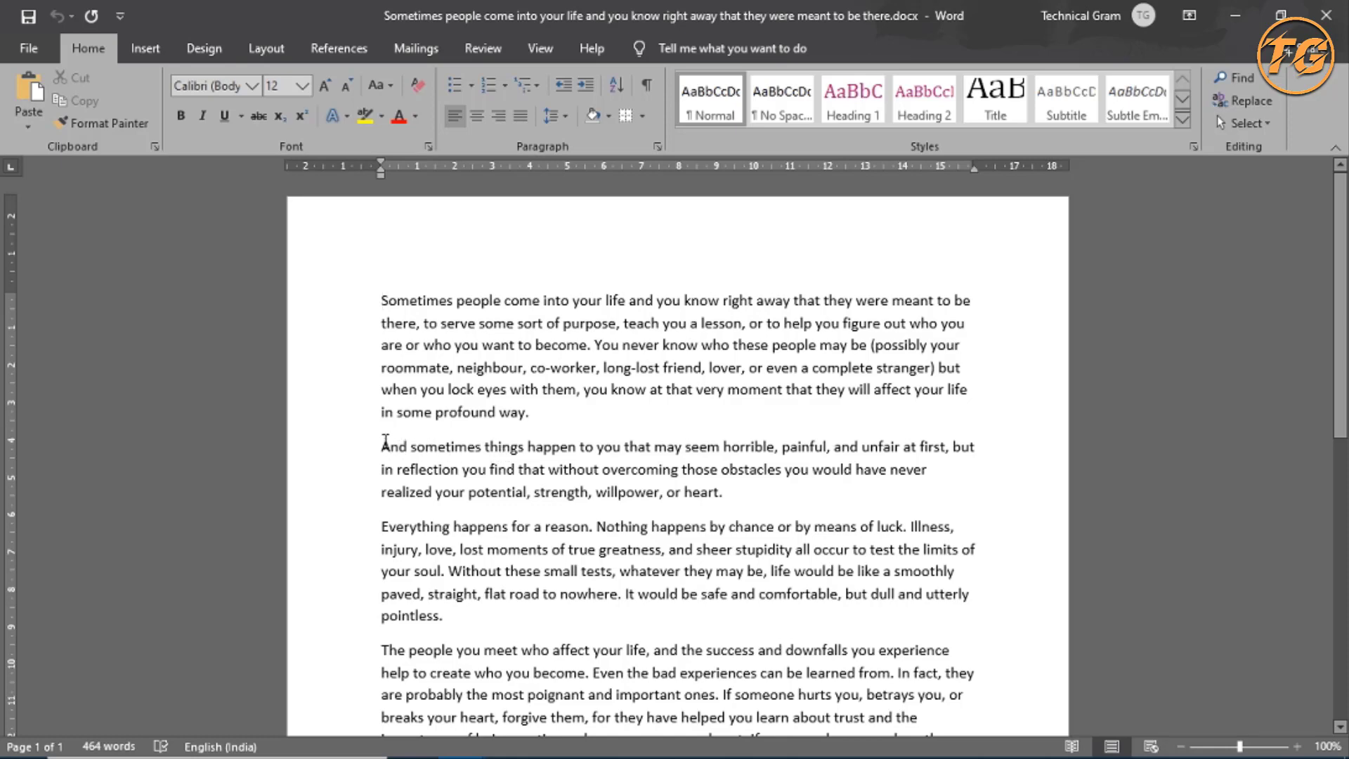
left_click(385, 447)
type("---")
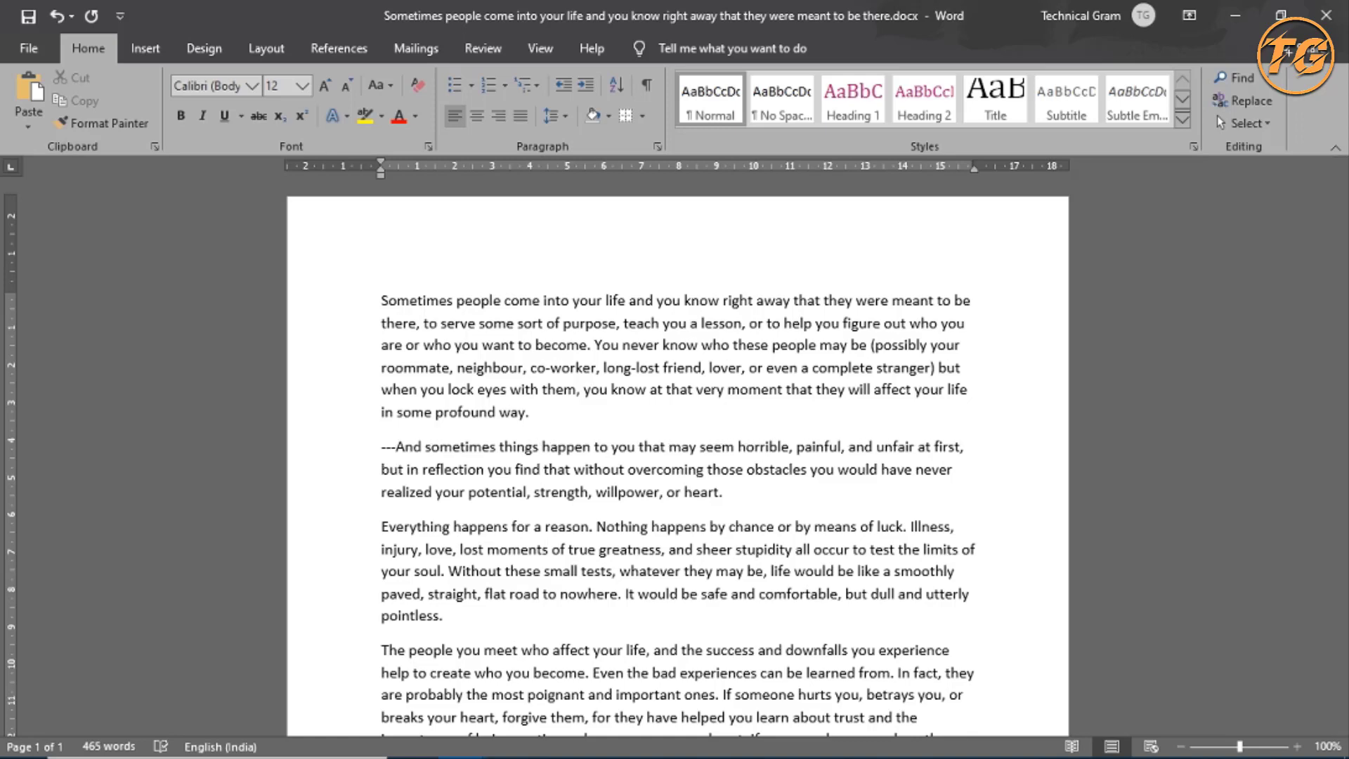
key("Return")
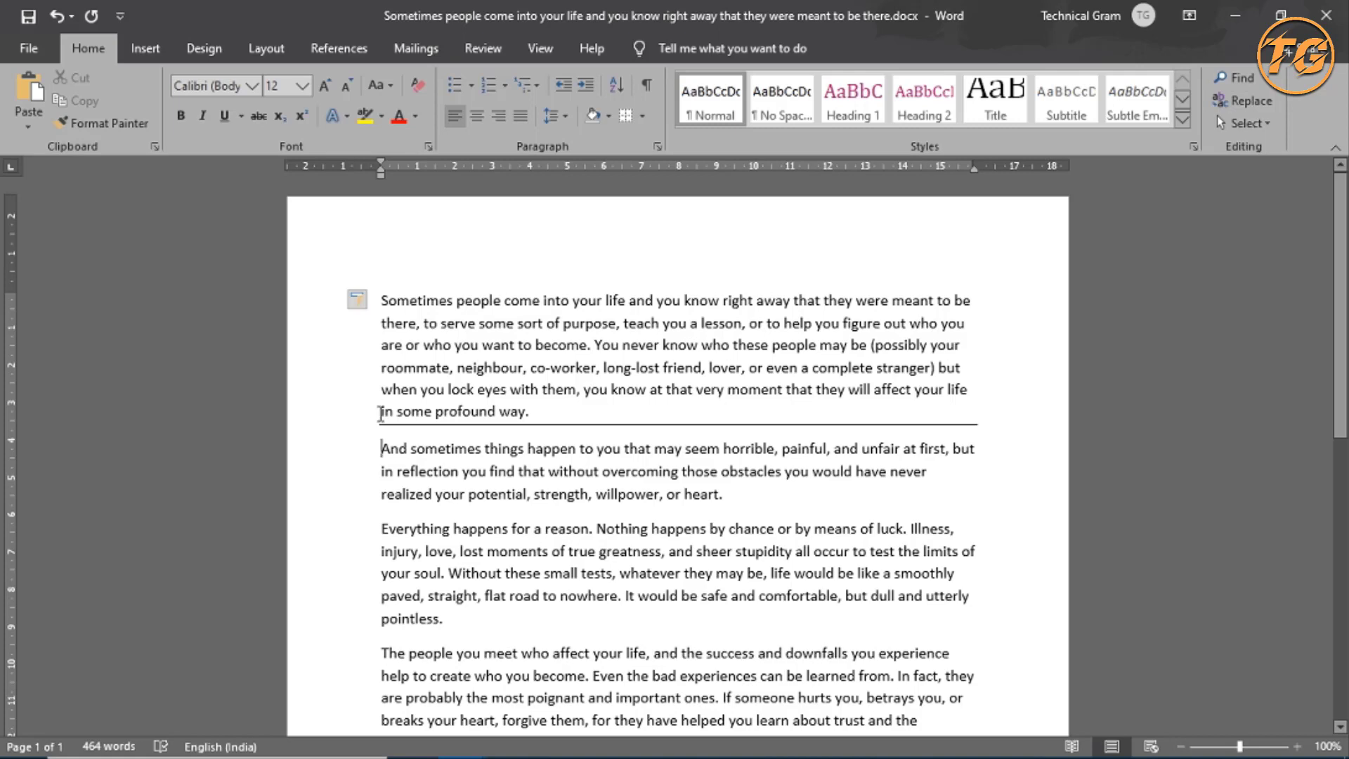
left_click_drag(380, 413, 547, 421)
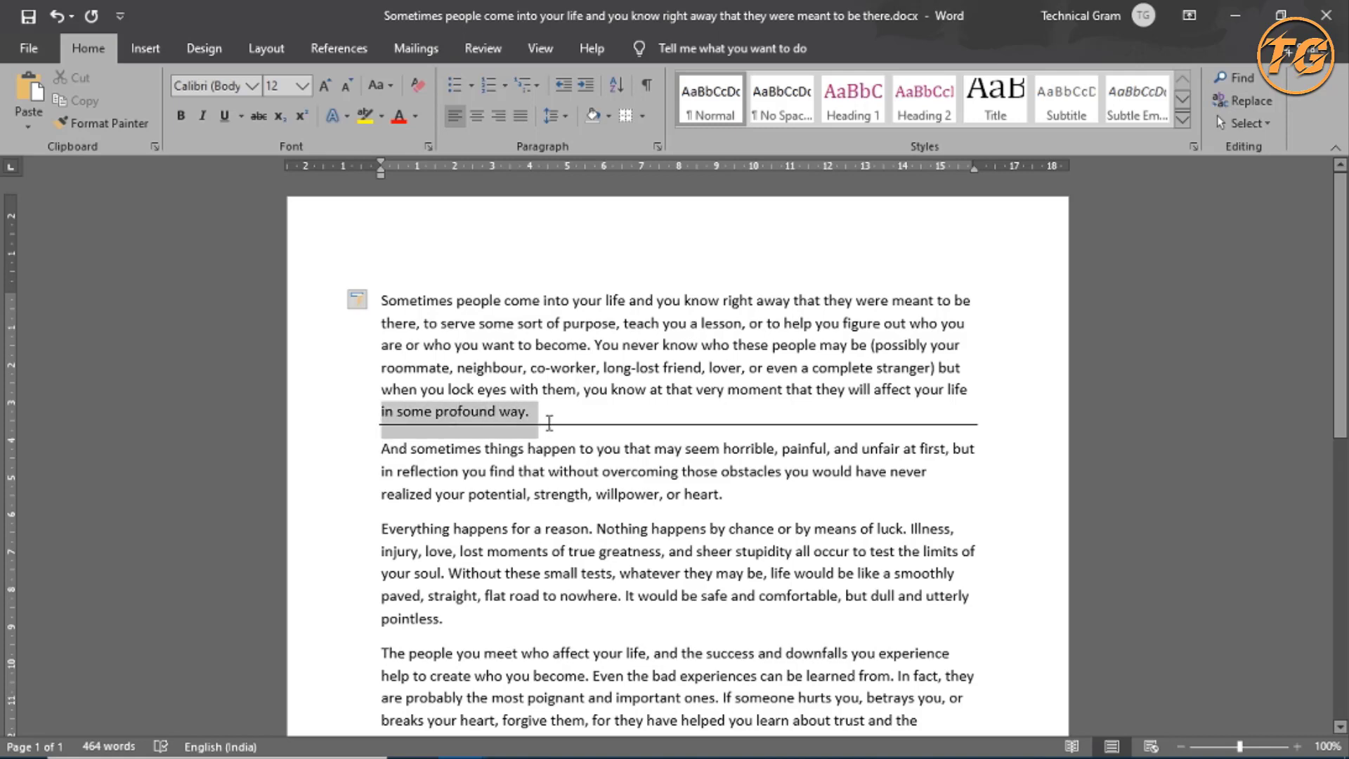
left_click(379, 414)
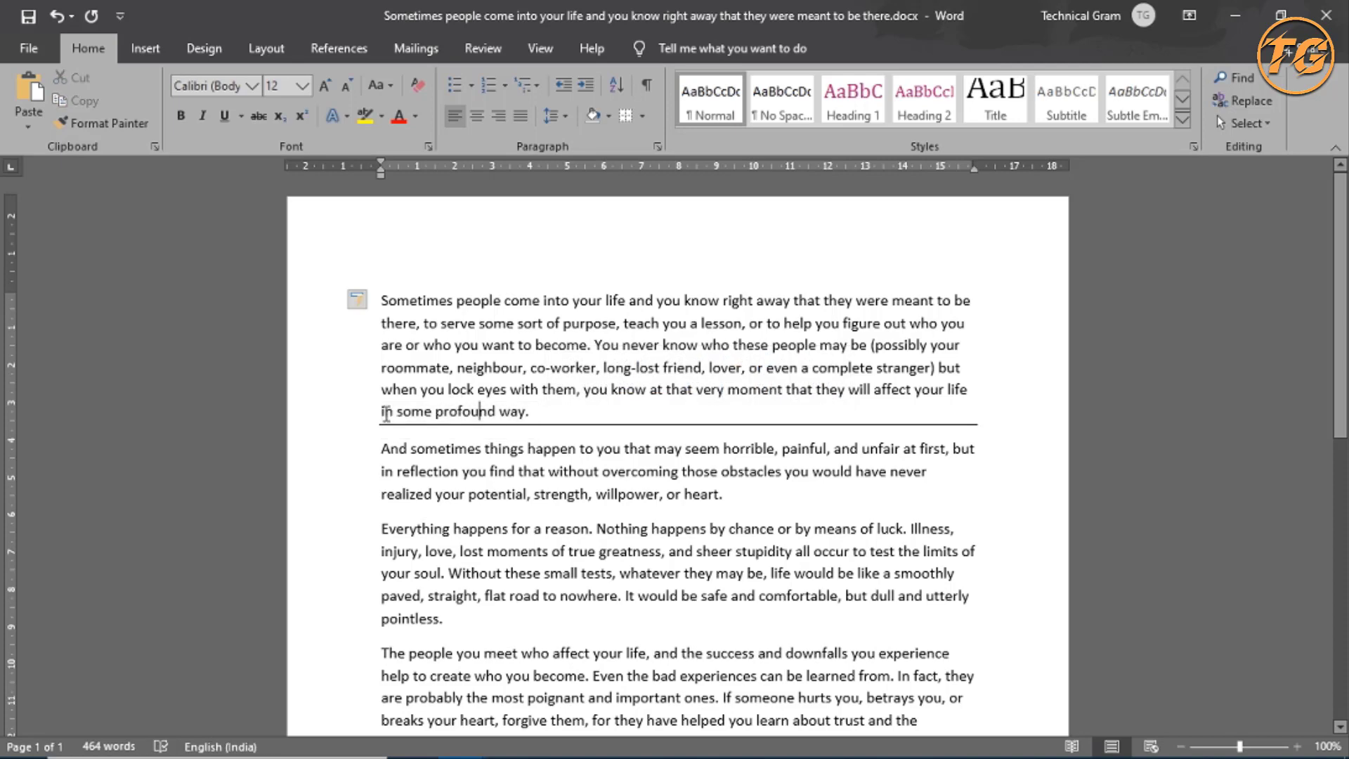
left_click_drag(379, 415, 542, 445)
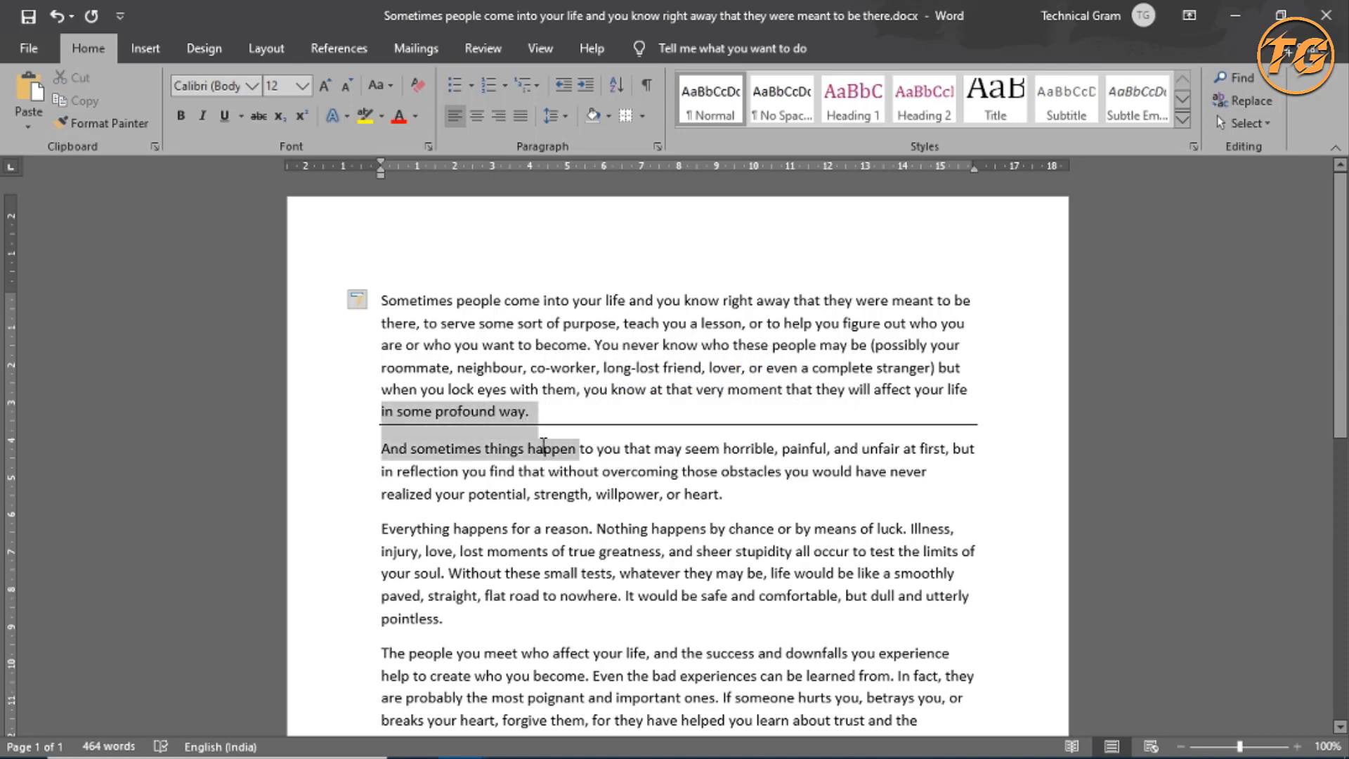
left_click(446, 413)
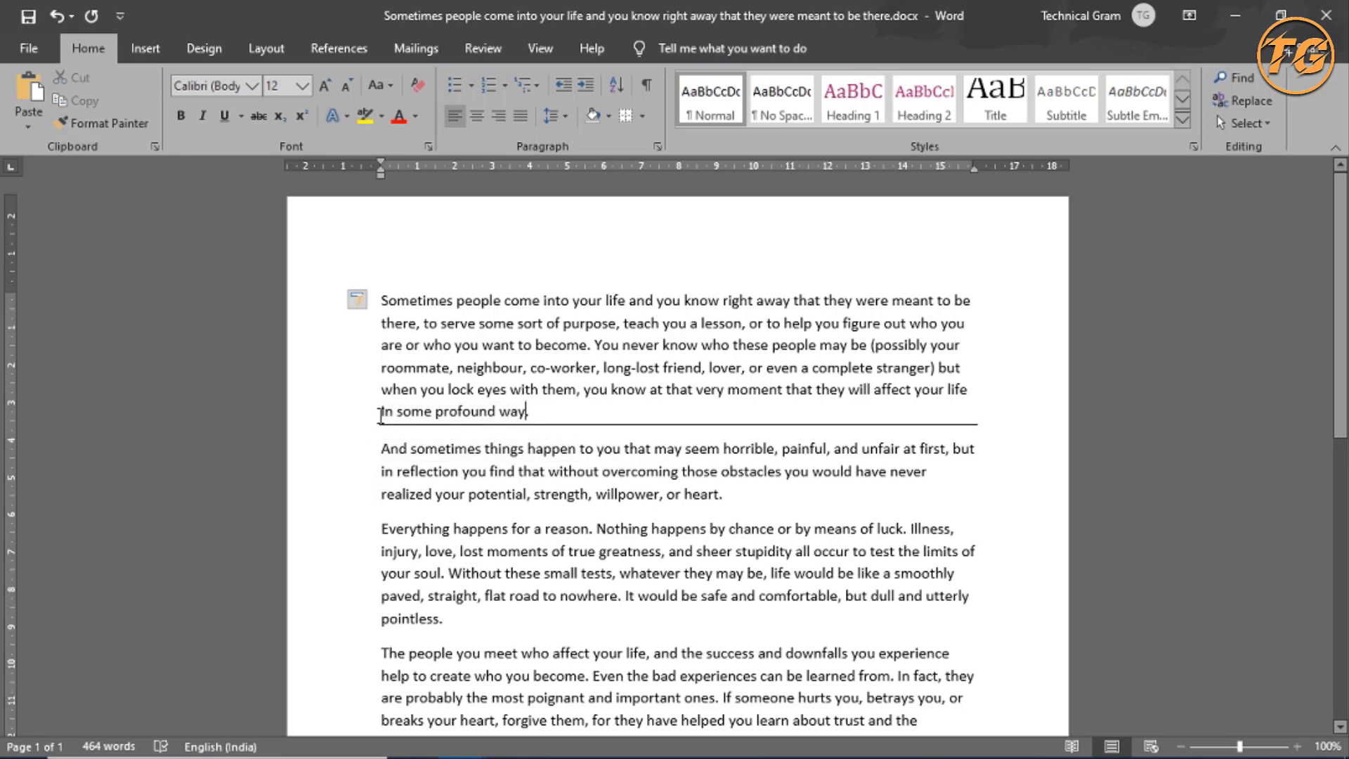
left_click_drag(380, 413, 601, 422)
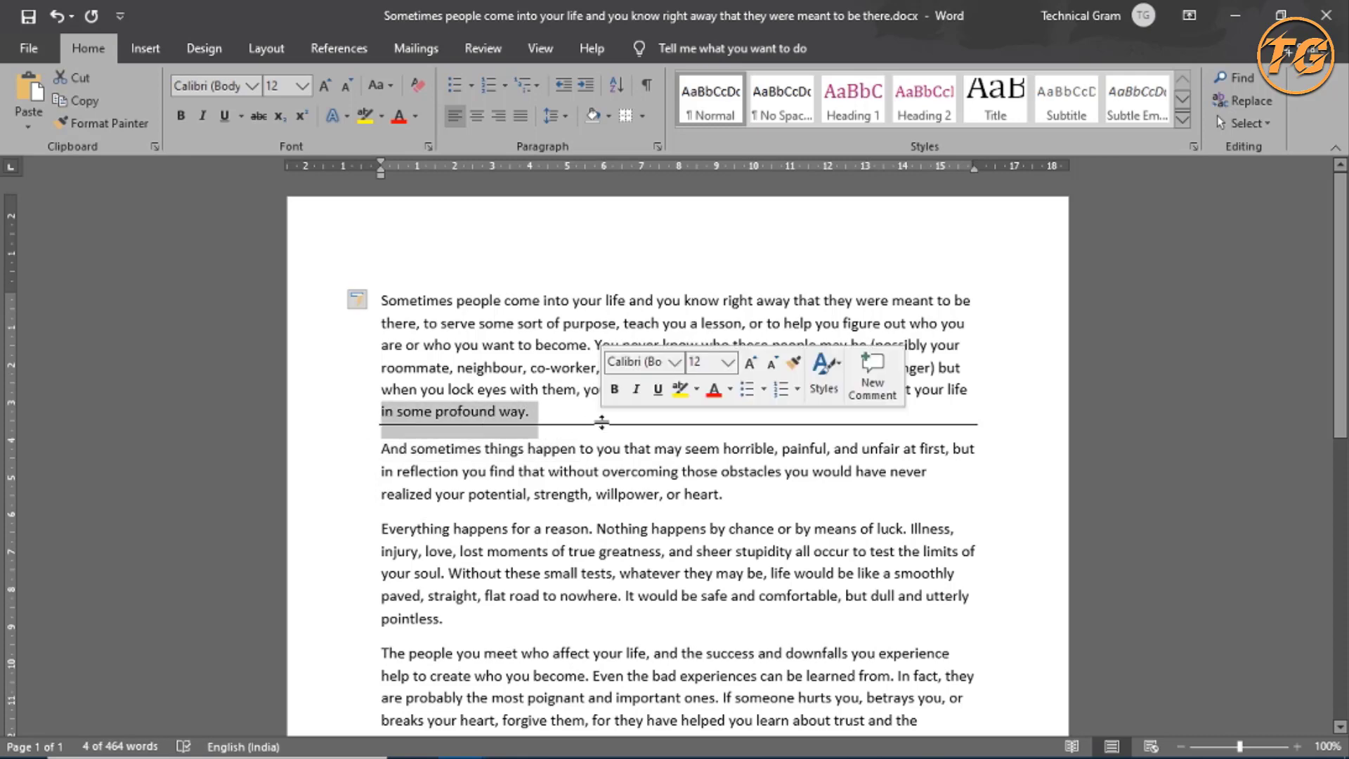
key("Delete")
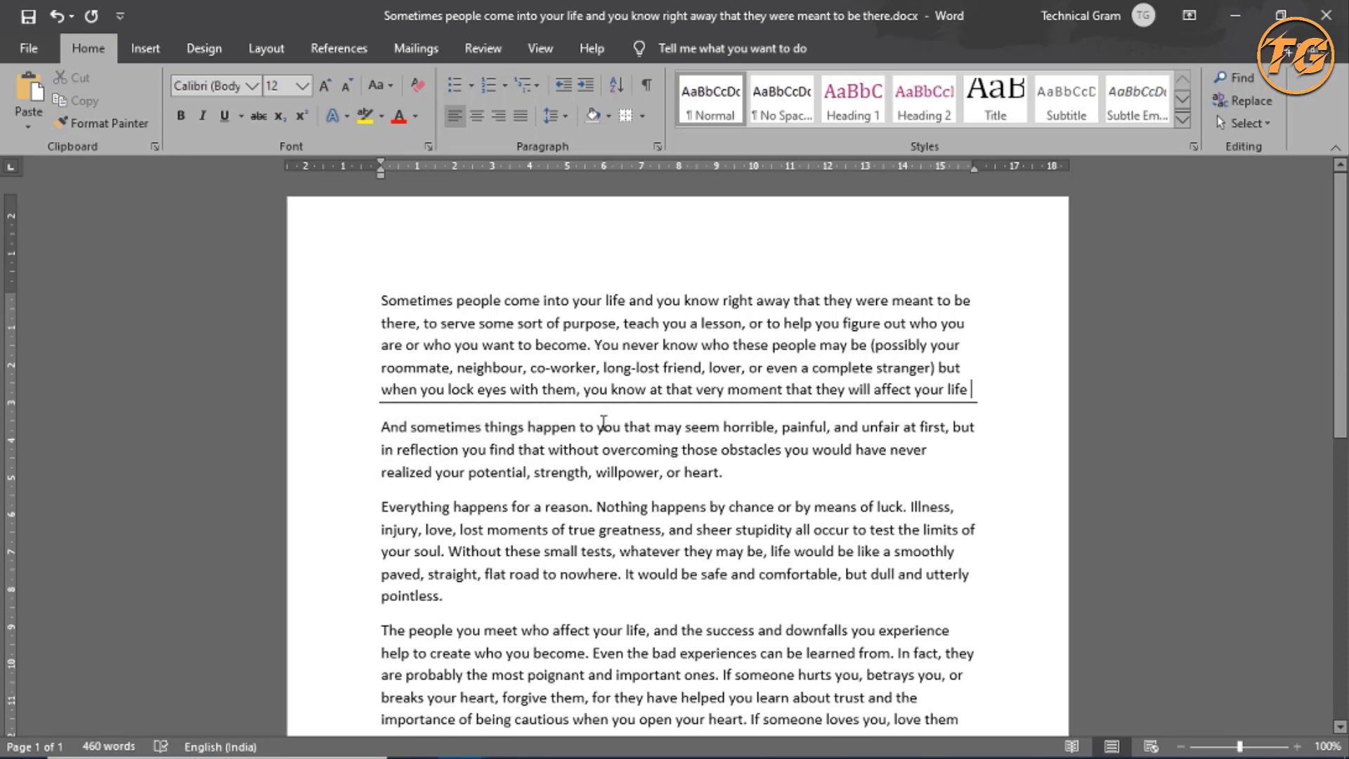
key("ctrl+z")
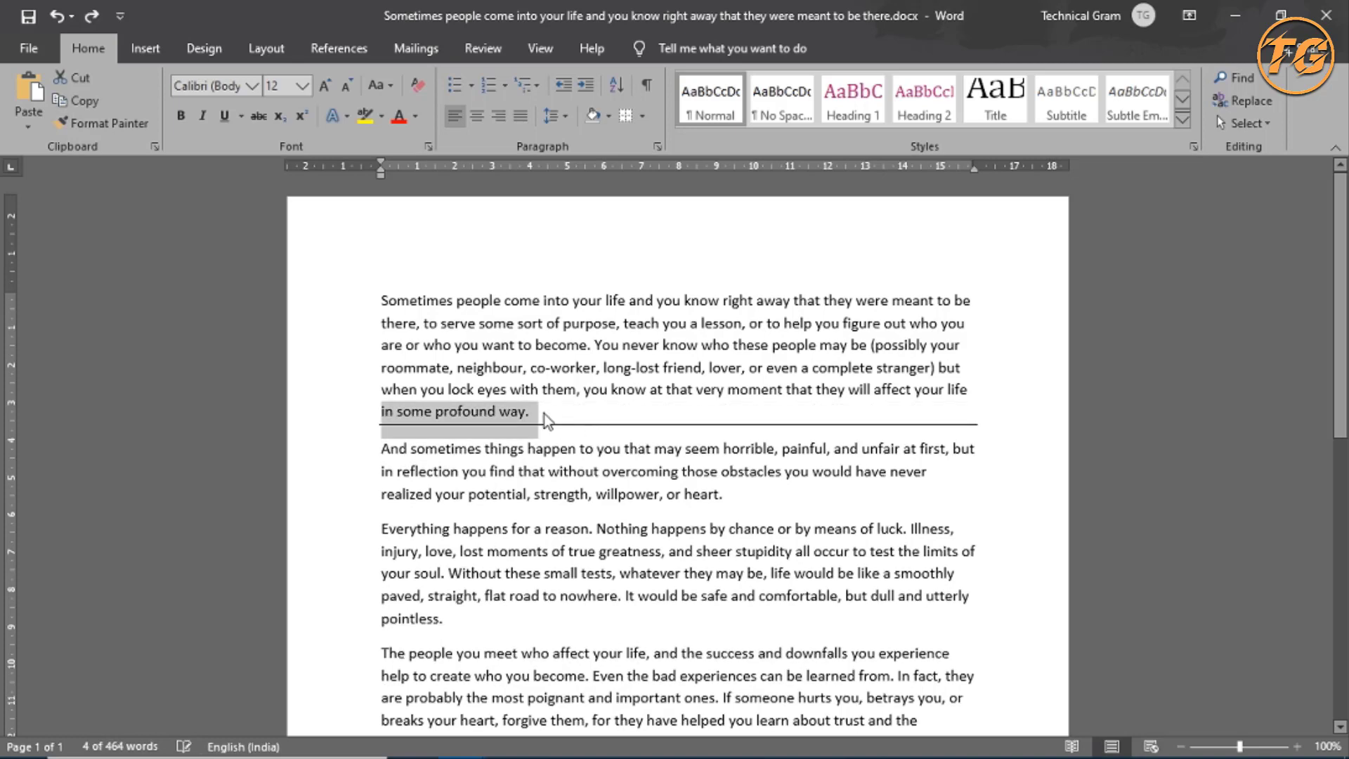
left_click(541, 416)
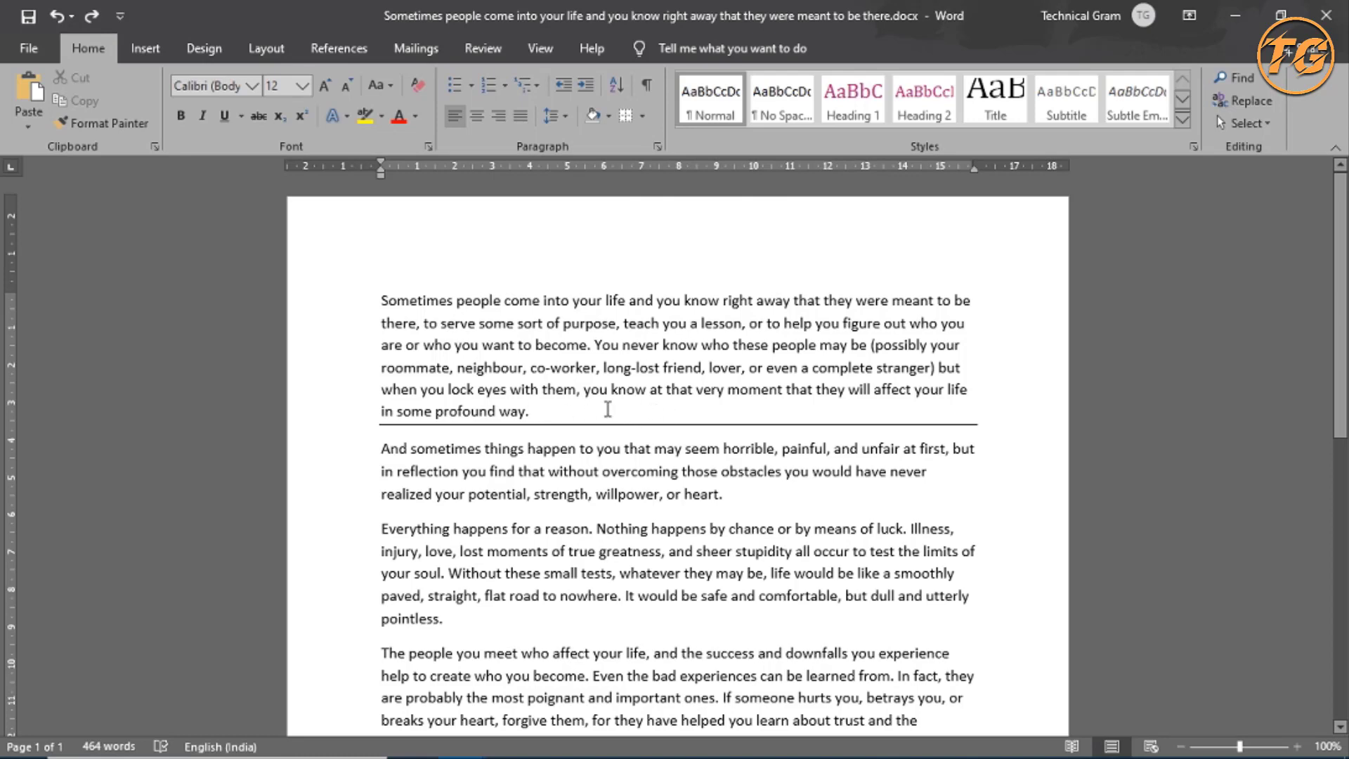
- Remove the horizontal line under the first paragraph by applying No Border
left_click(645, 116)
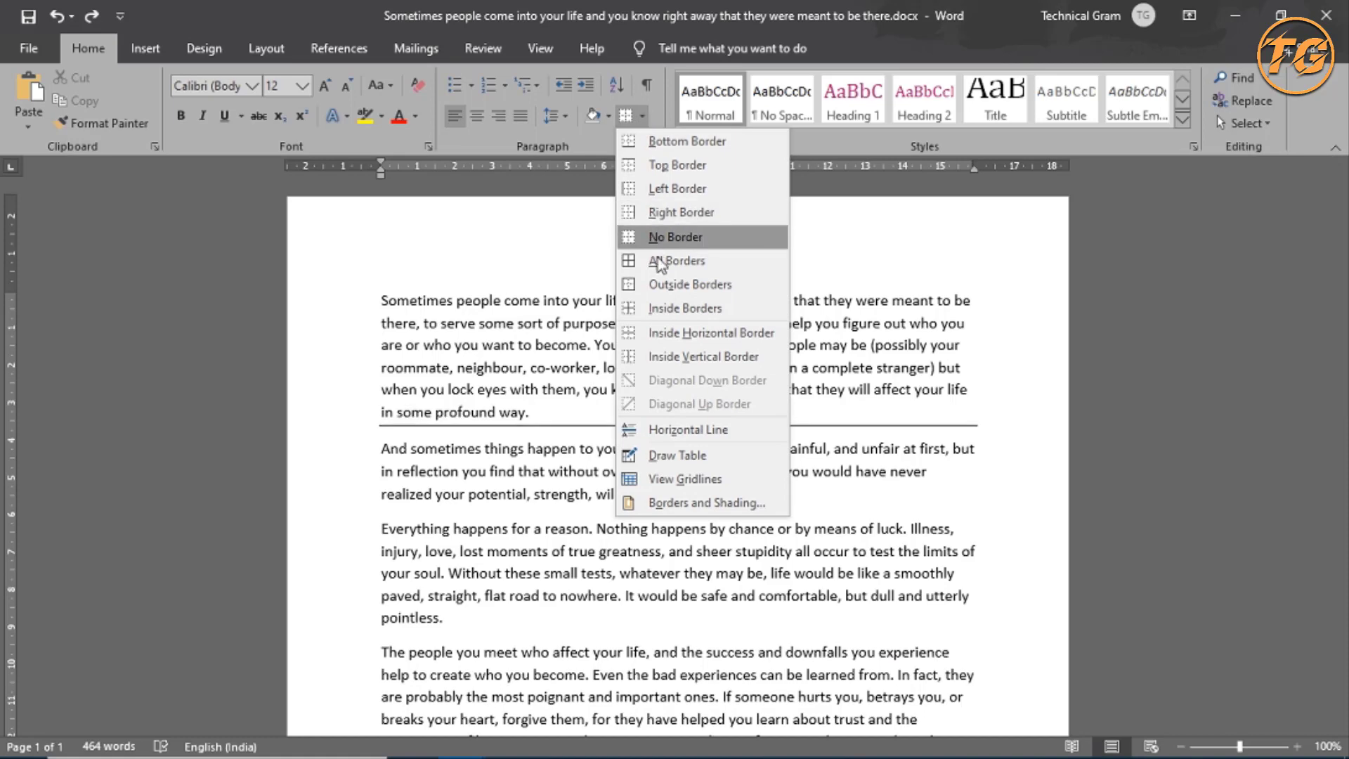
left_click(666, 240)
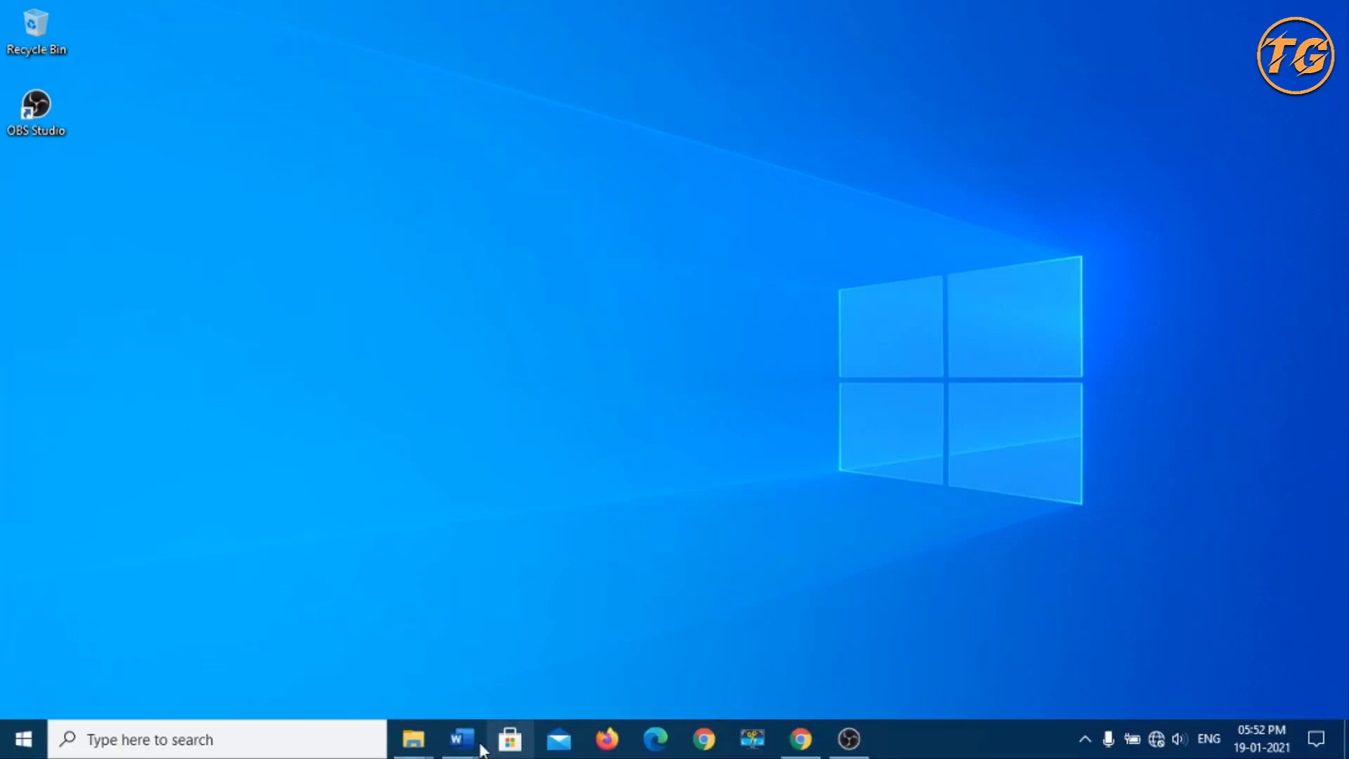
- Bring the essay document back on screen in Word
key("alt+Tab")
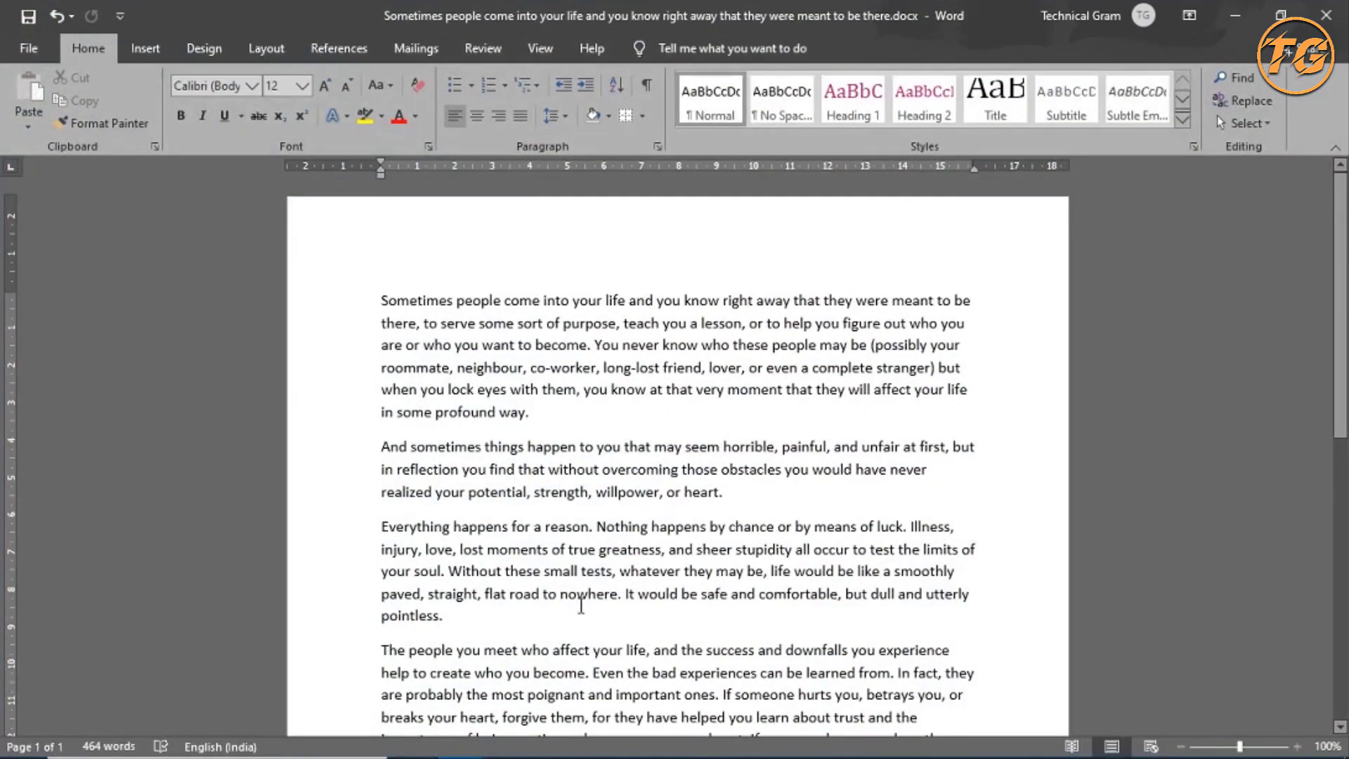
scroll(528, 435, "down", 3)
scroll(527, 436, "up", 3)
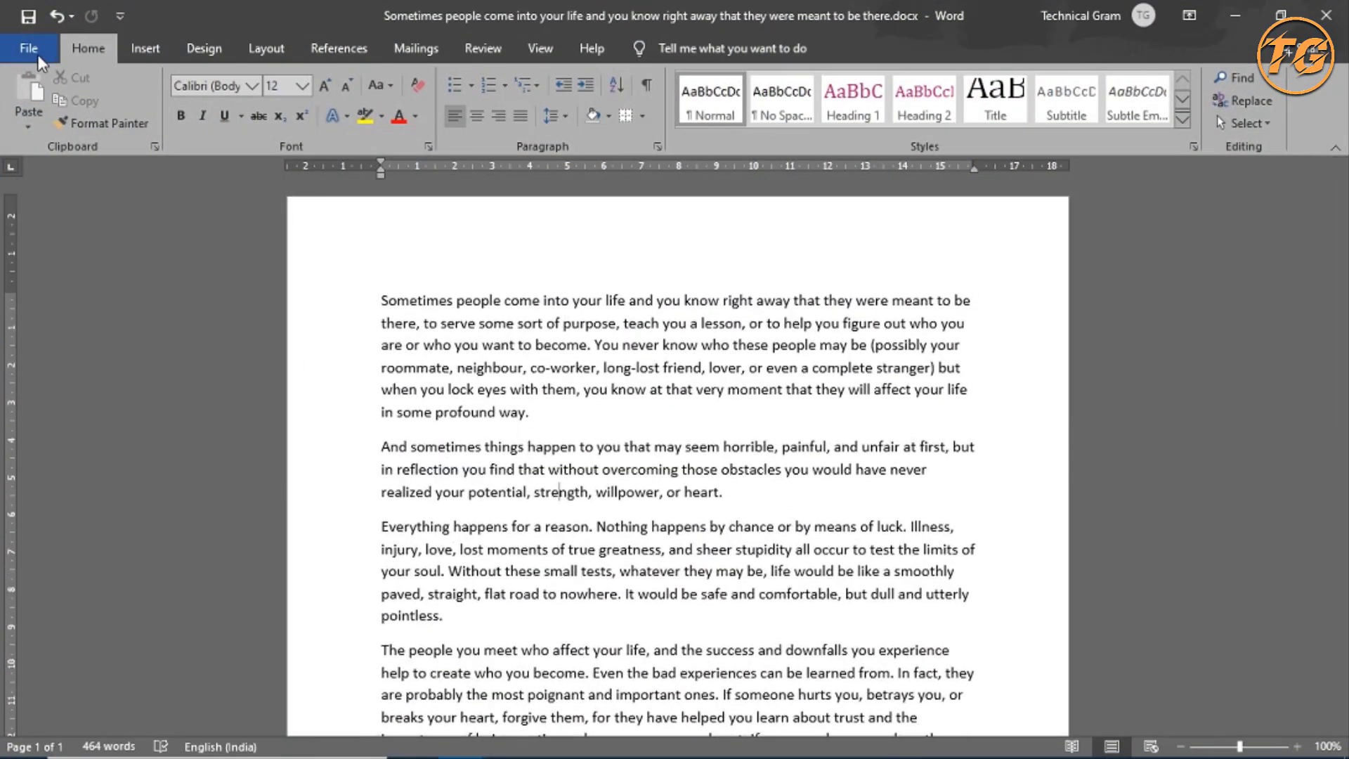
- Turn on Show readability statistics in Word's Proofing options
left_click(34, 53)
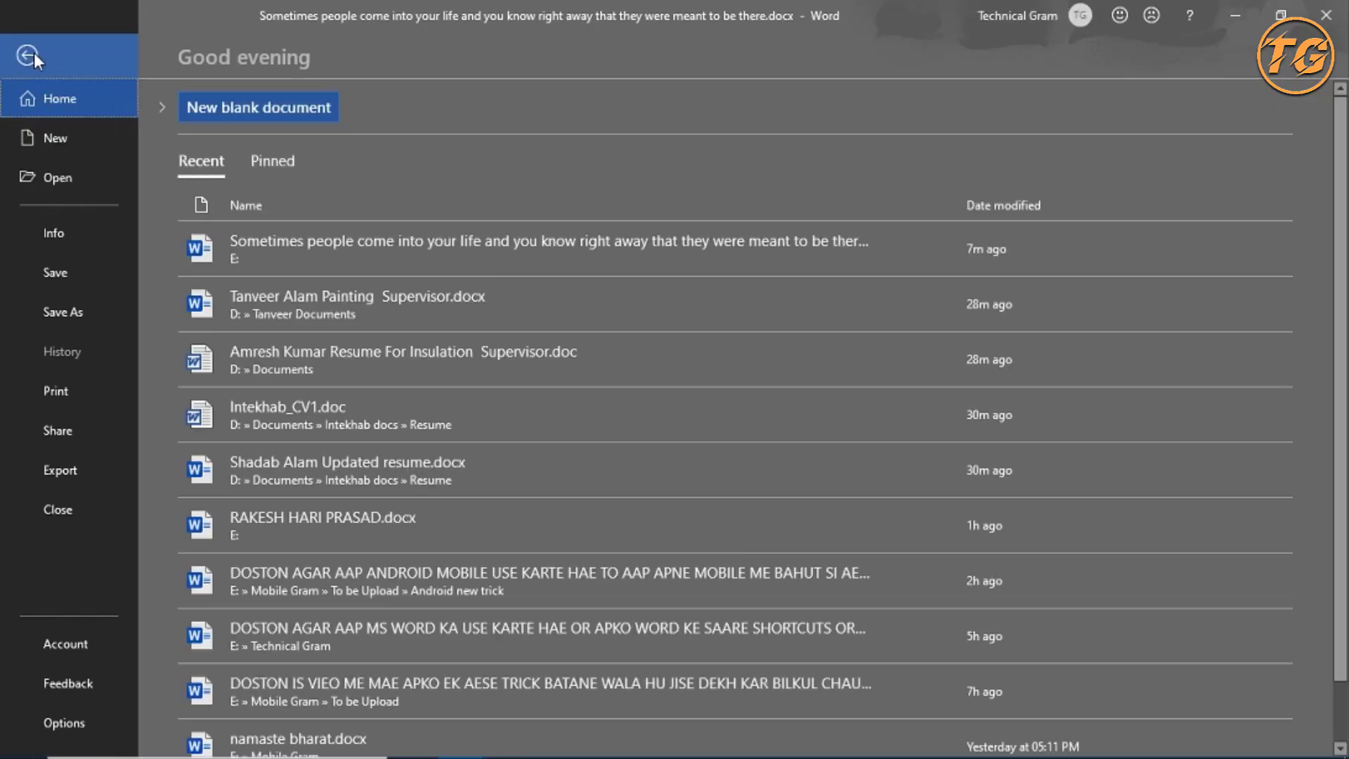
left_click(69, 721)
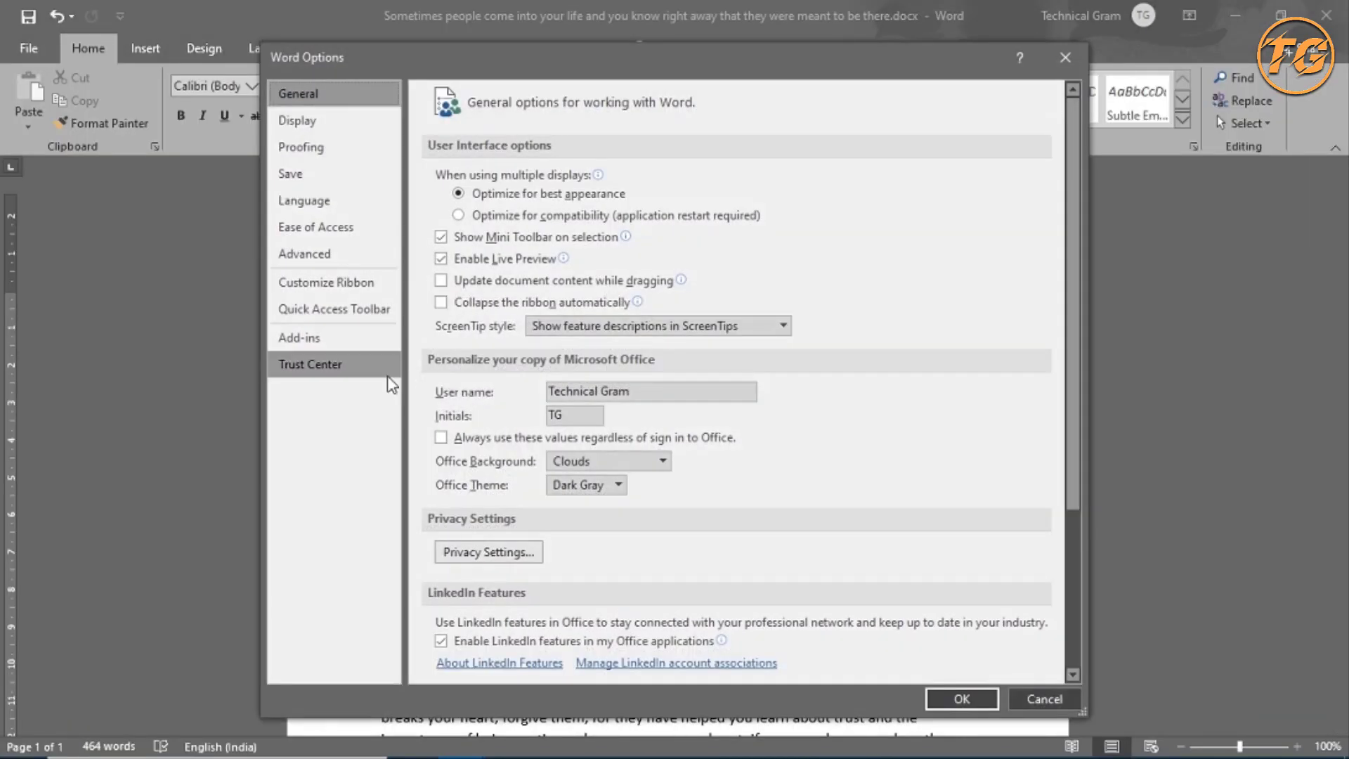
left_click(322, 147)
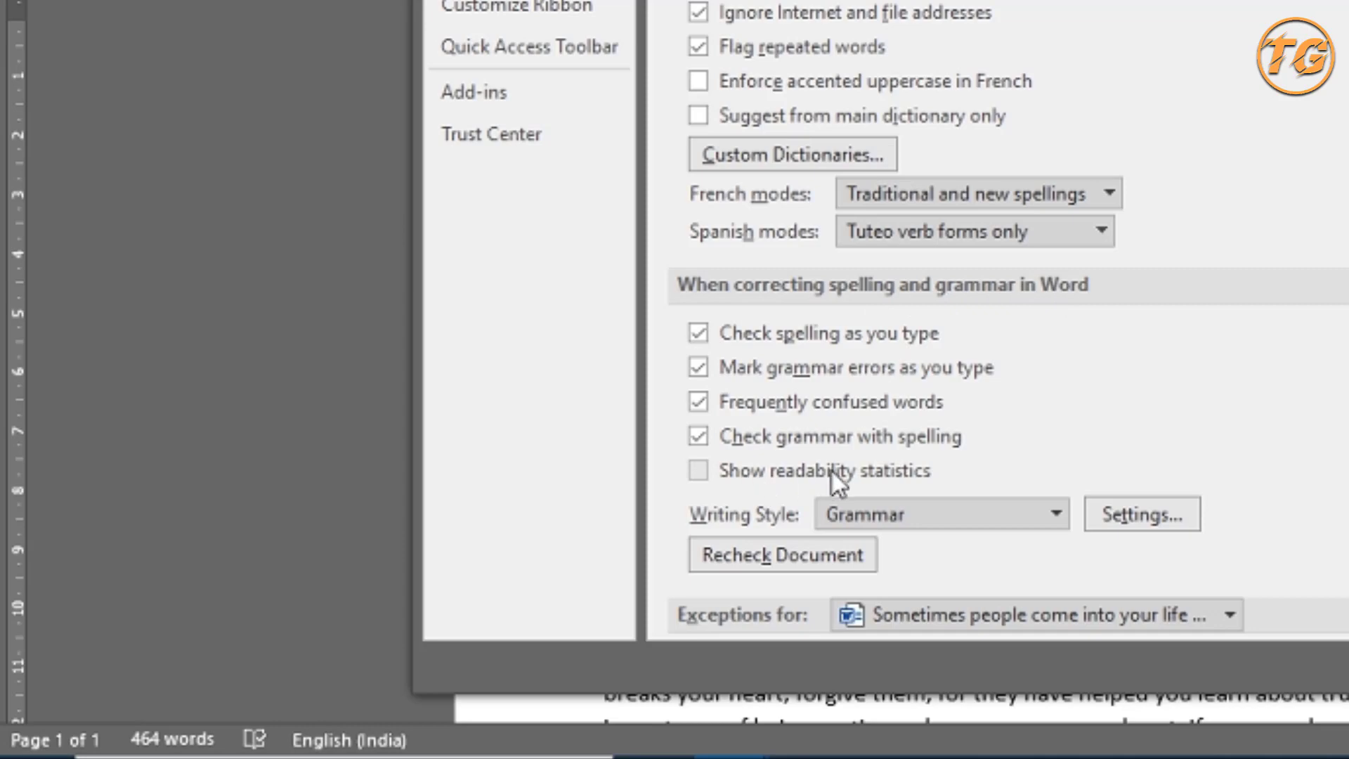
left_click(699, 471)
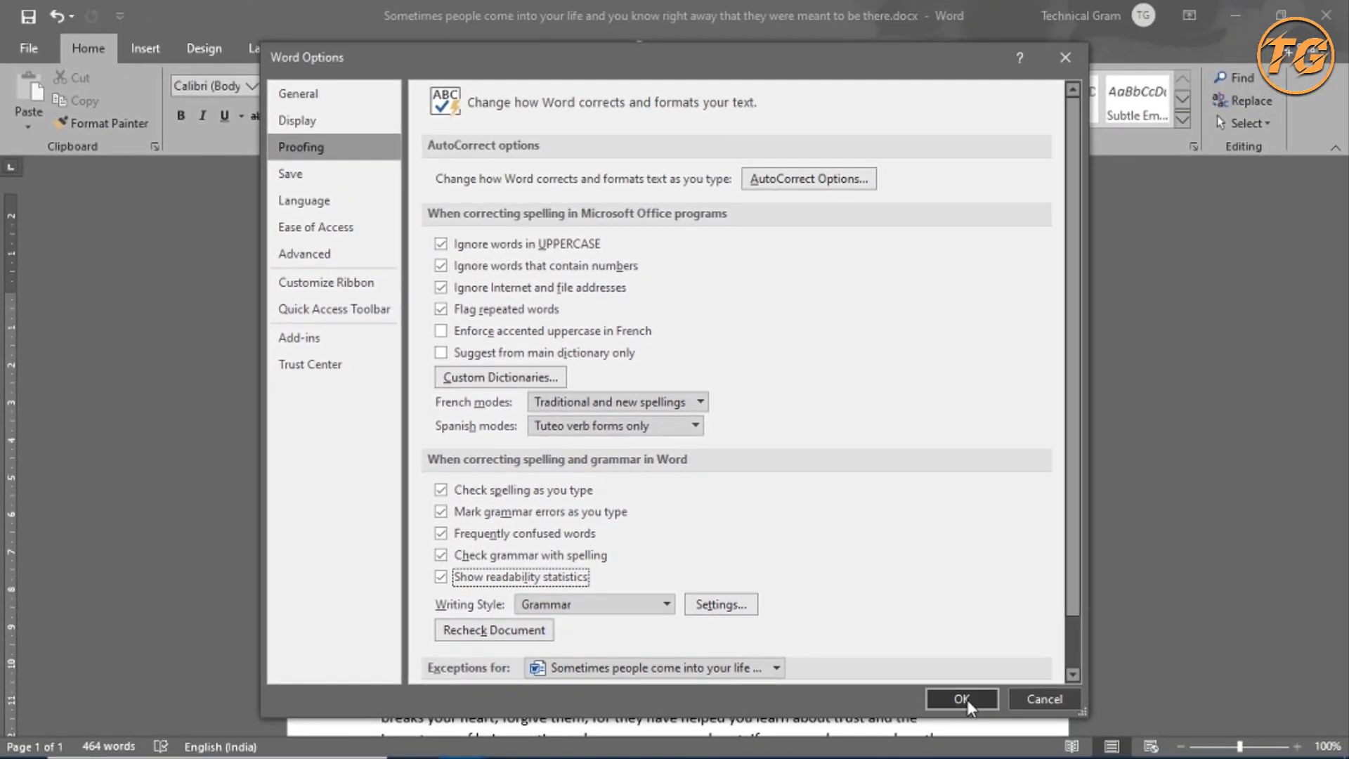
left_click(941, 698)
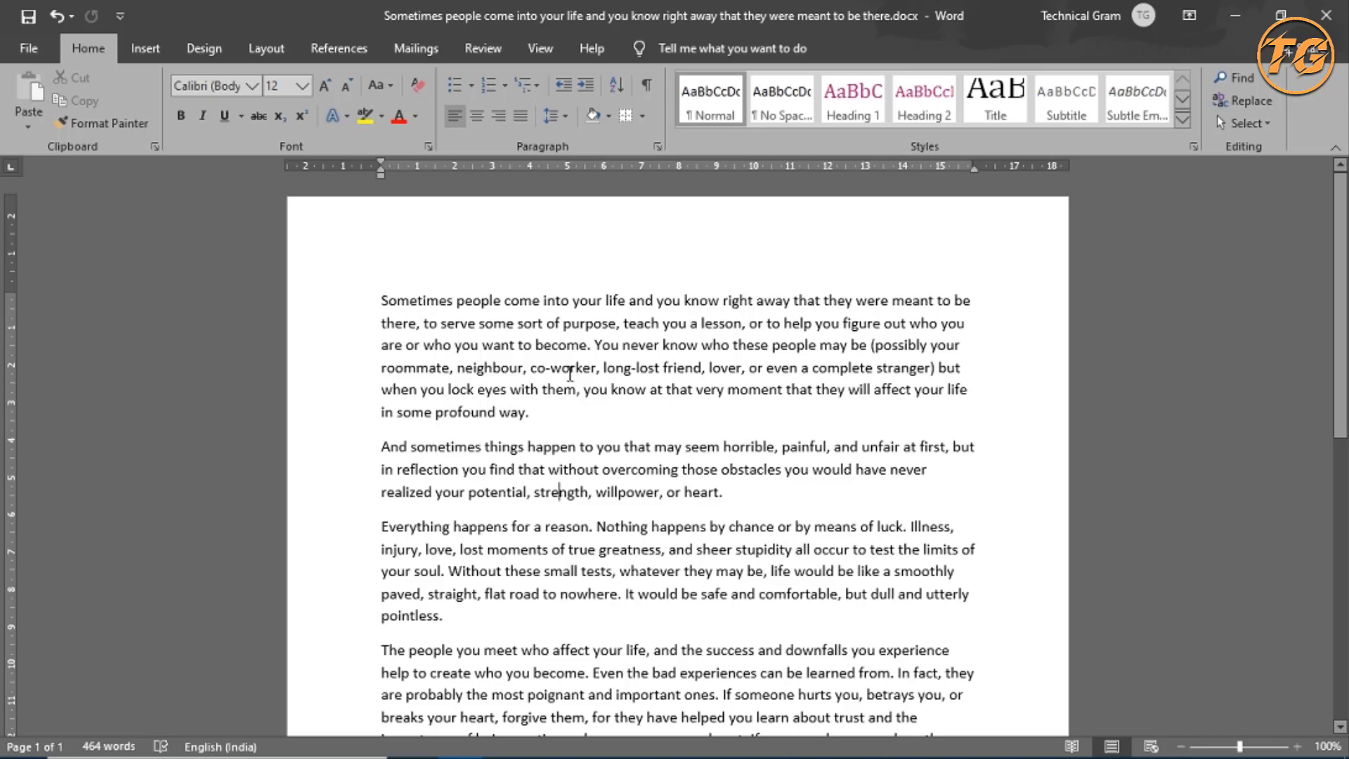
left_click(483, 50)
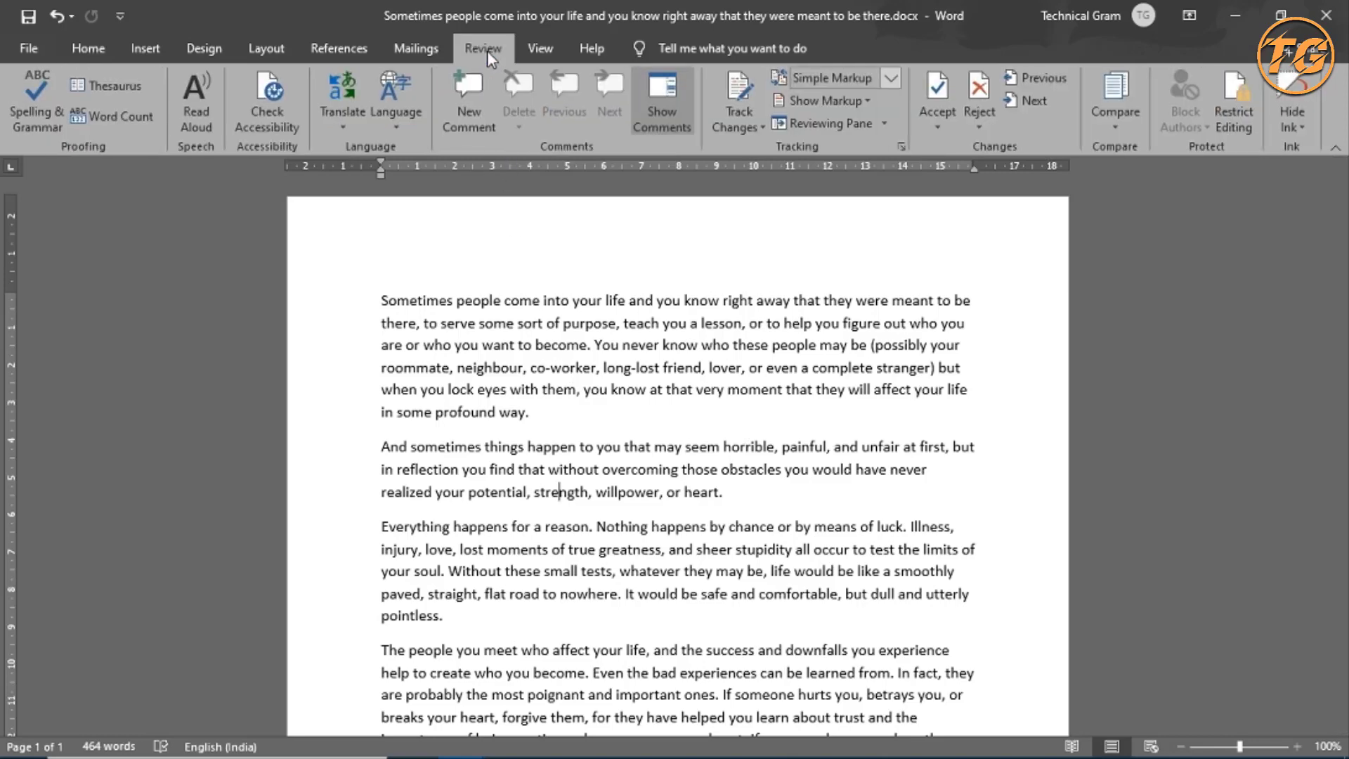
- Run the Spelling & Grammar check on the essay from the Review tab
left_click(36, 116)
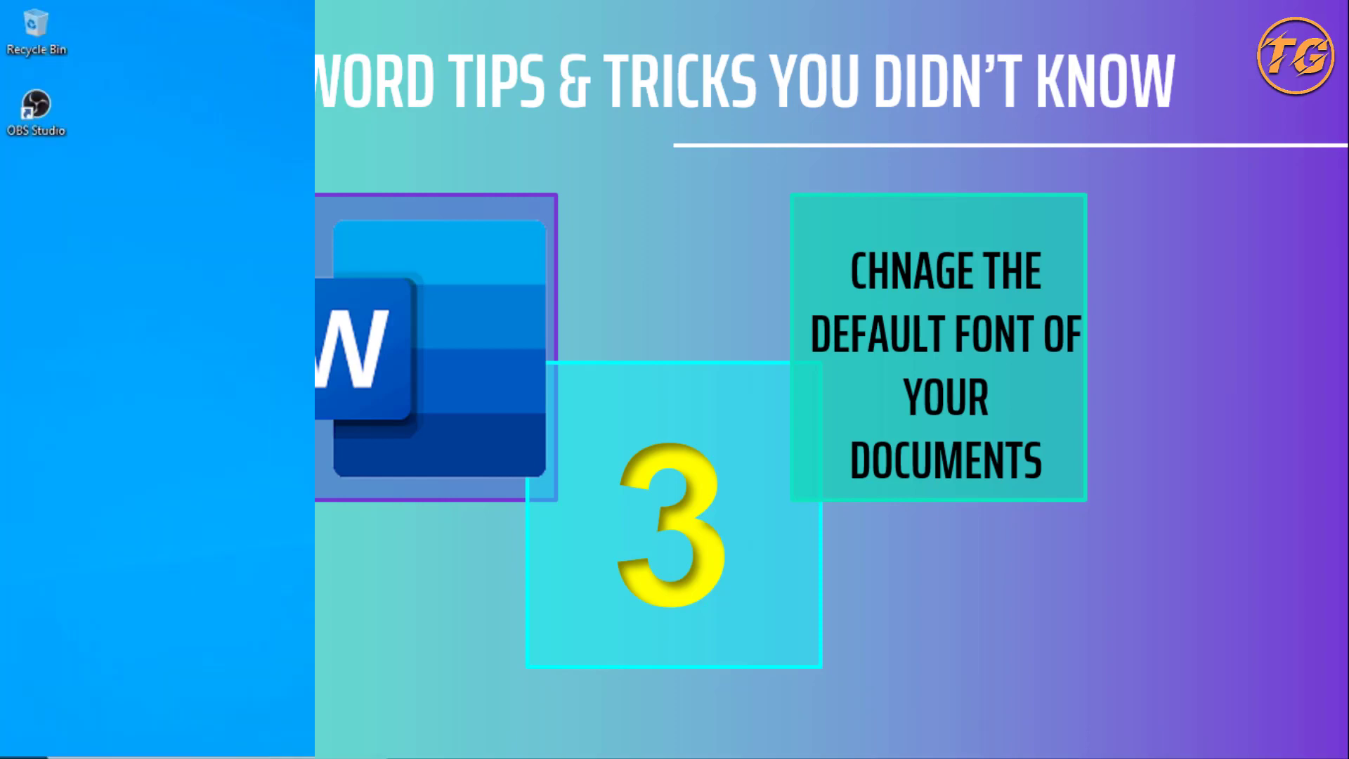
mouse_move(458, 739)
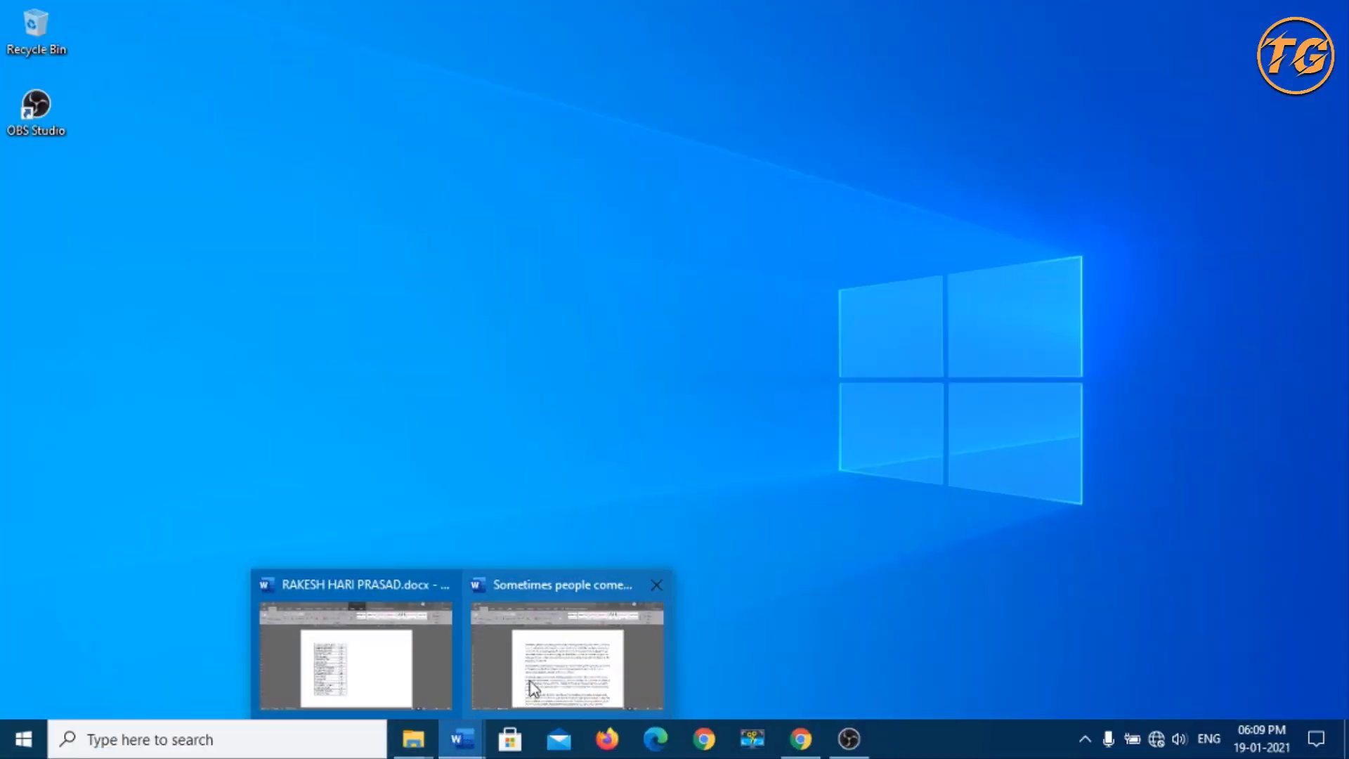
left_click(573, 659)
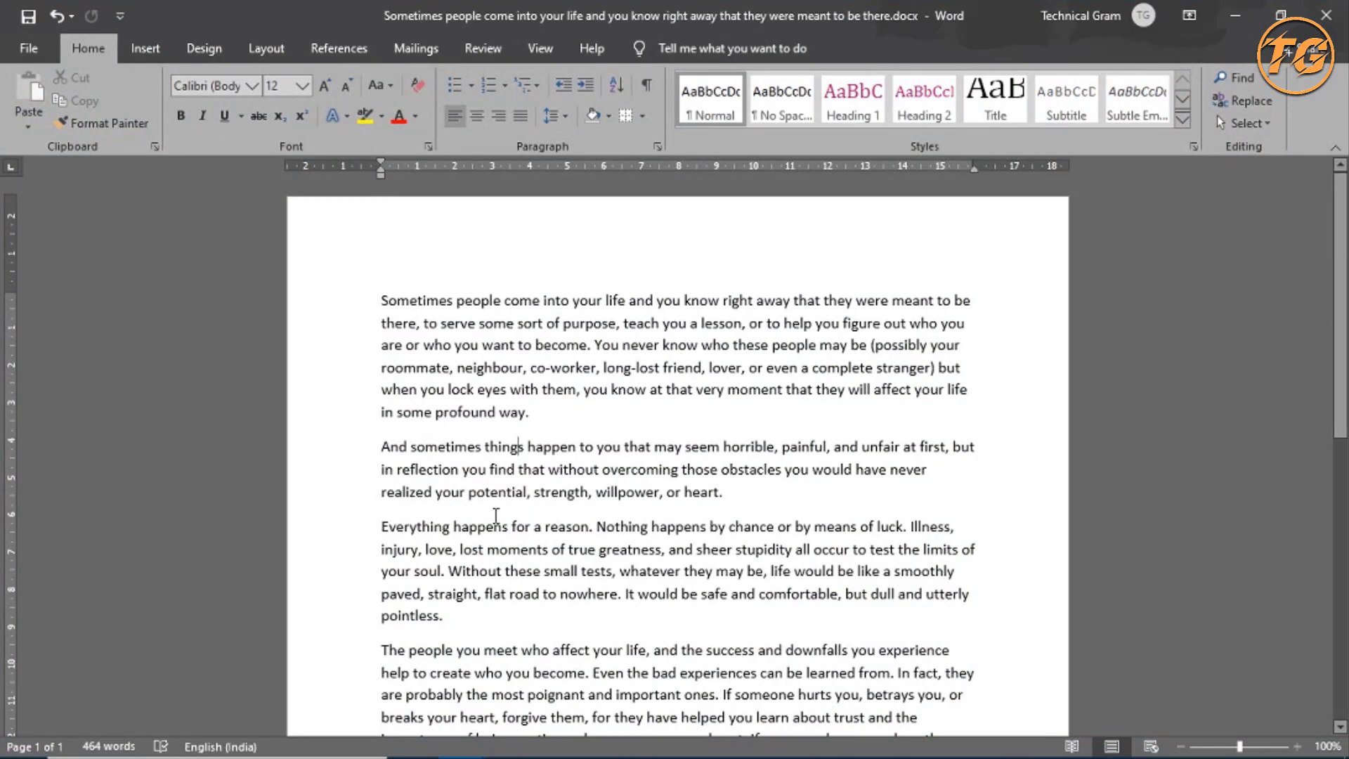
left_click(568, 414)
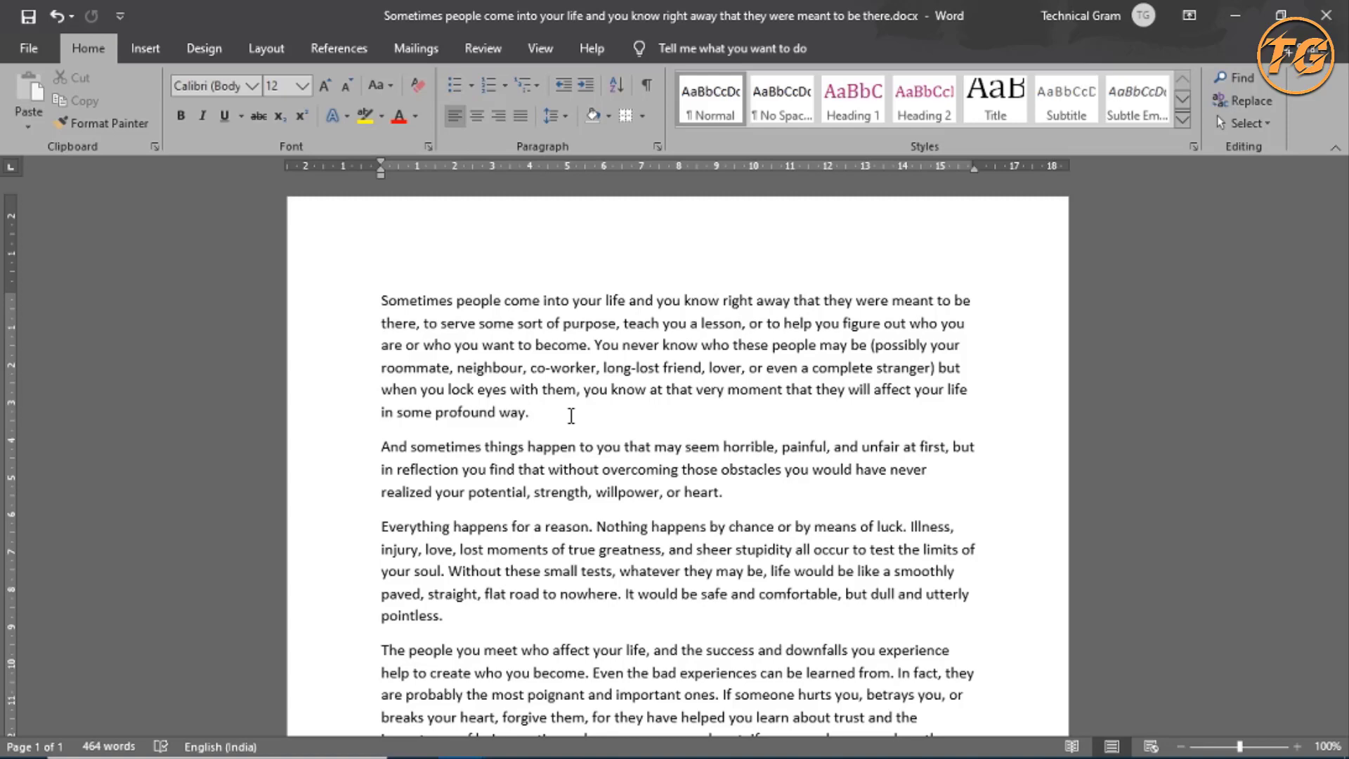
key("ctrl+a")
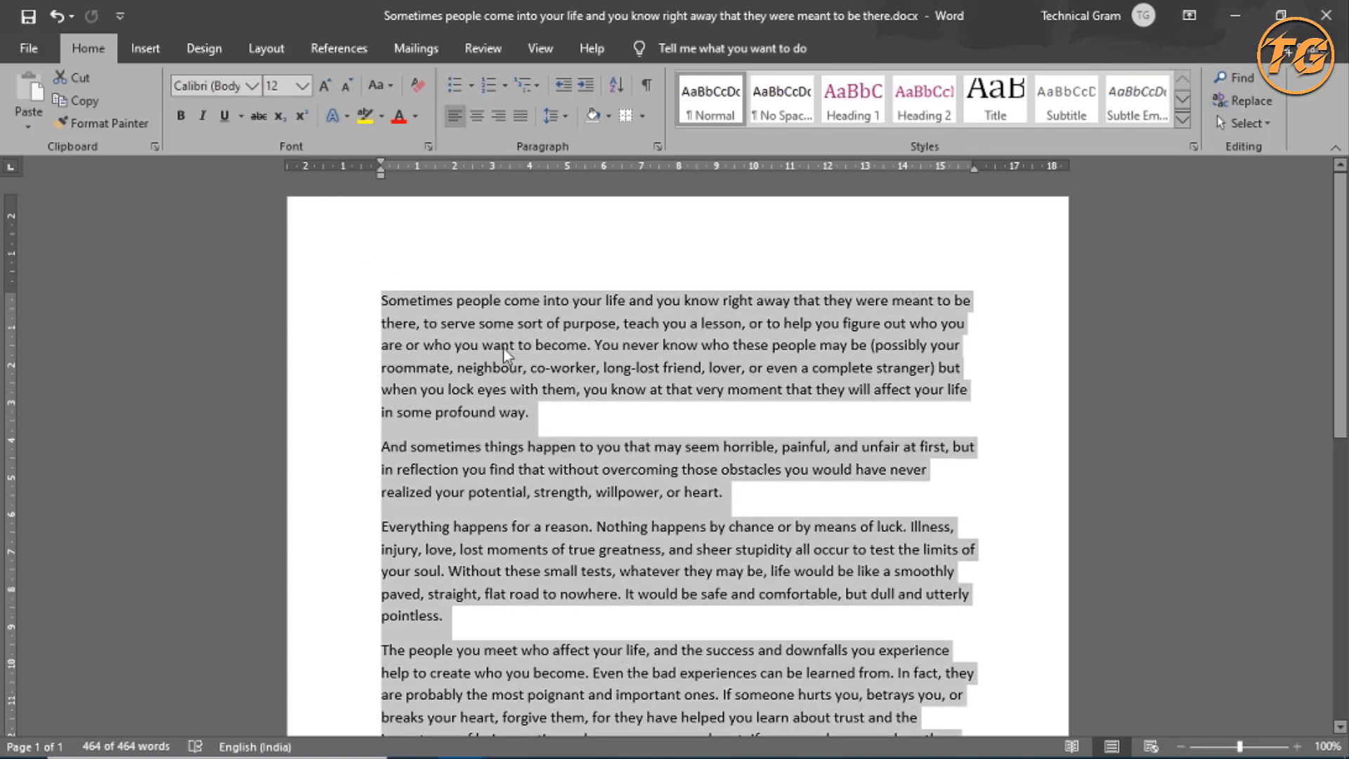
left_click(553, 416)
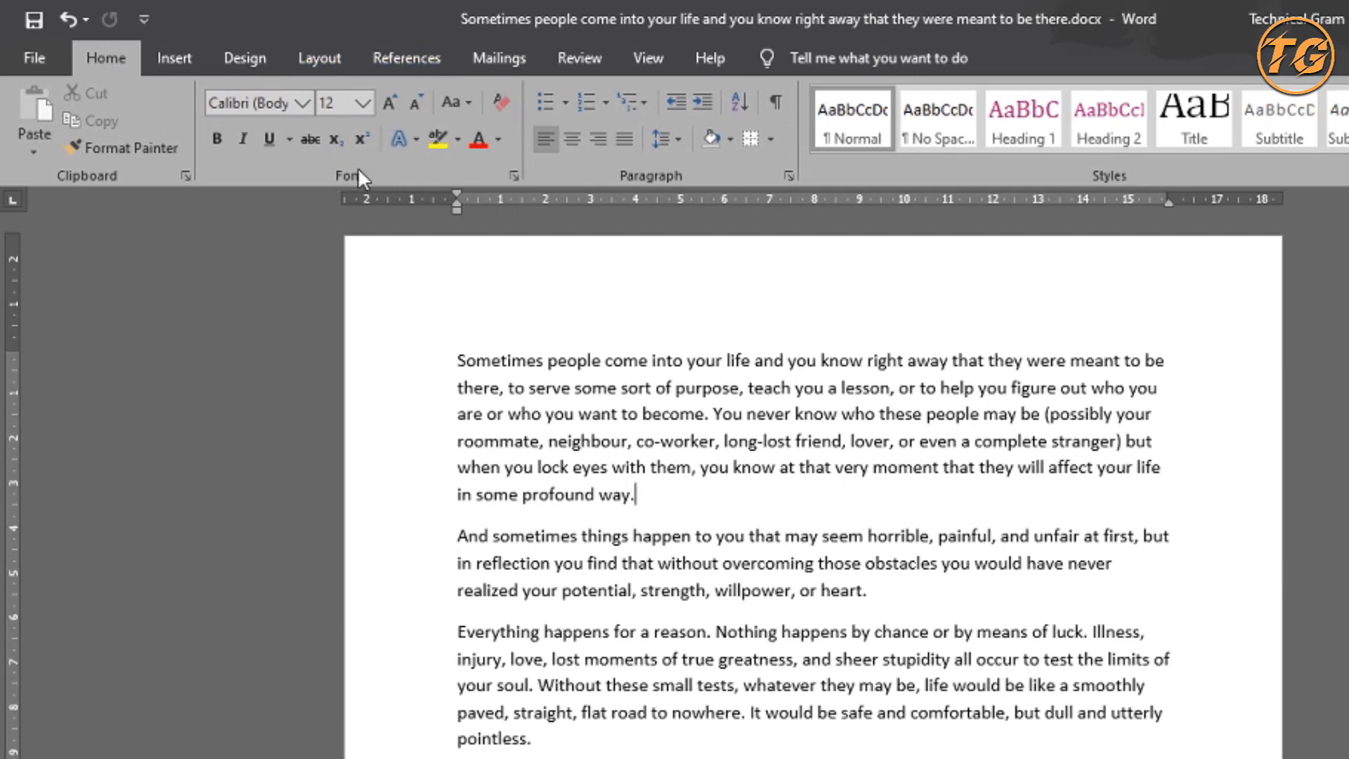
- Set Arial Black, size 14, as the default font for this document only
left_click(513, 177)
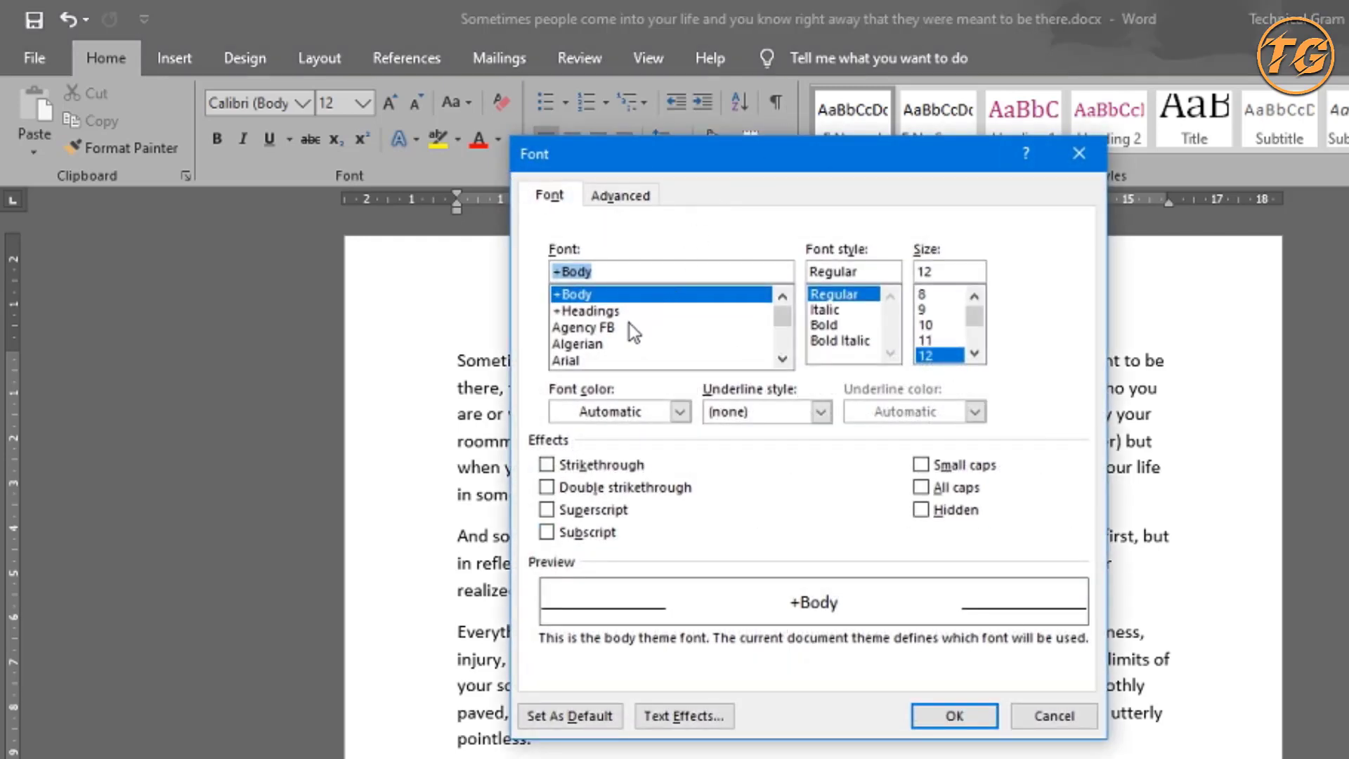
scroll(599, 347, "down", 1)
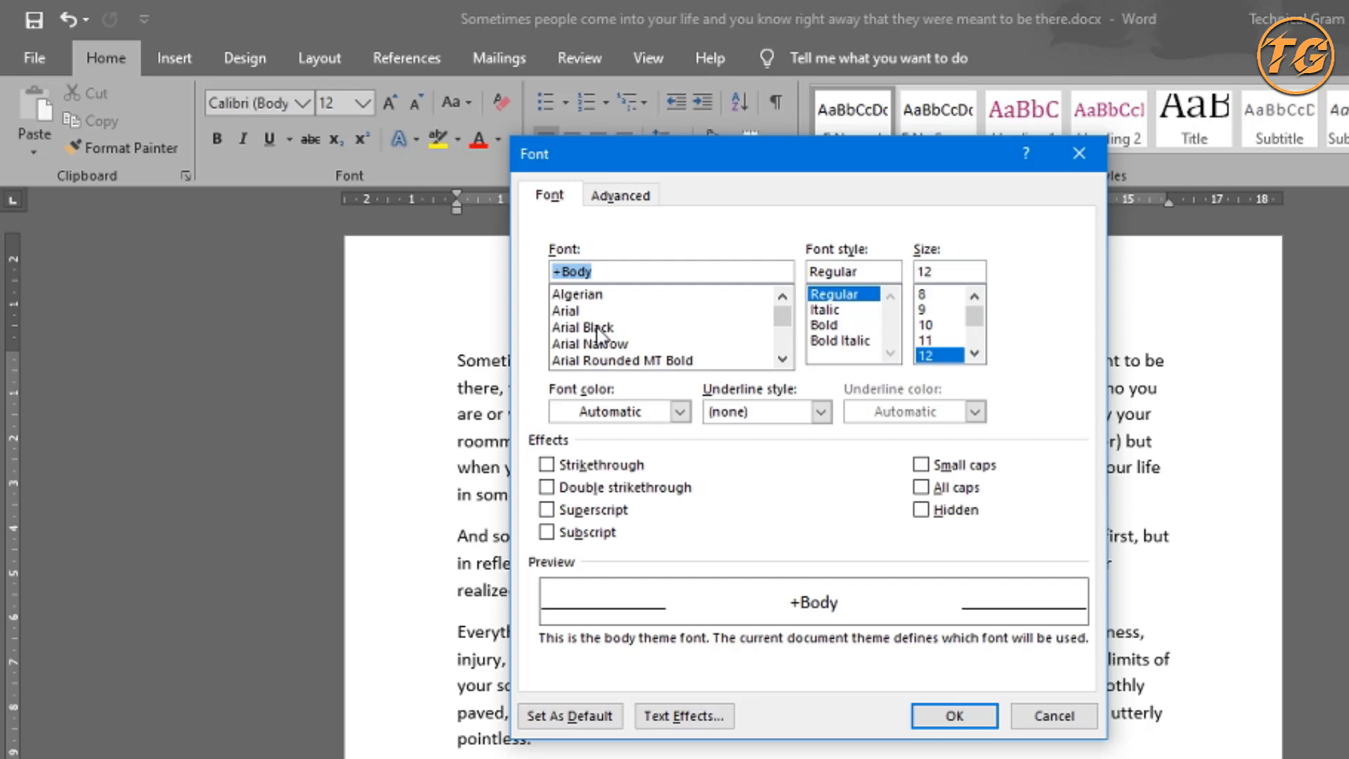
left_click(598, 328)
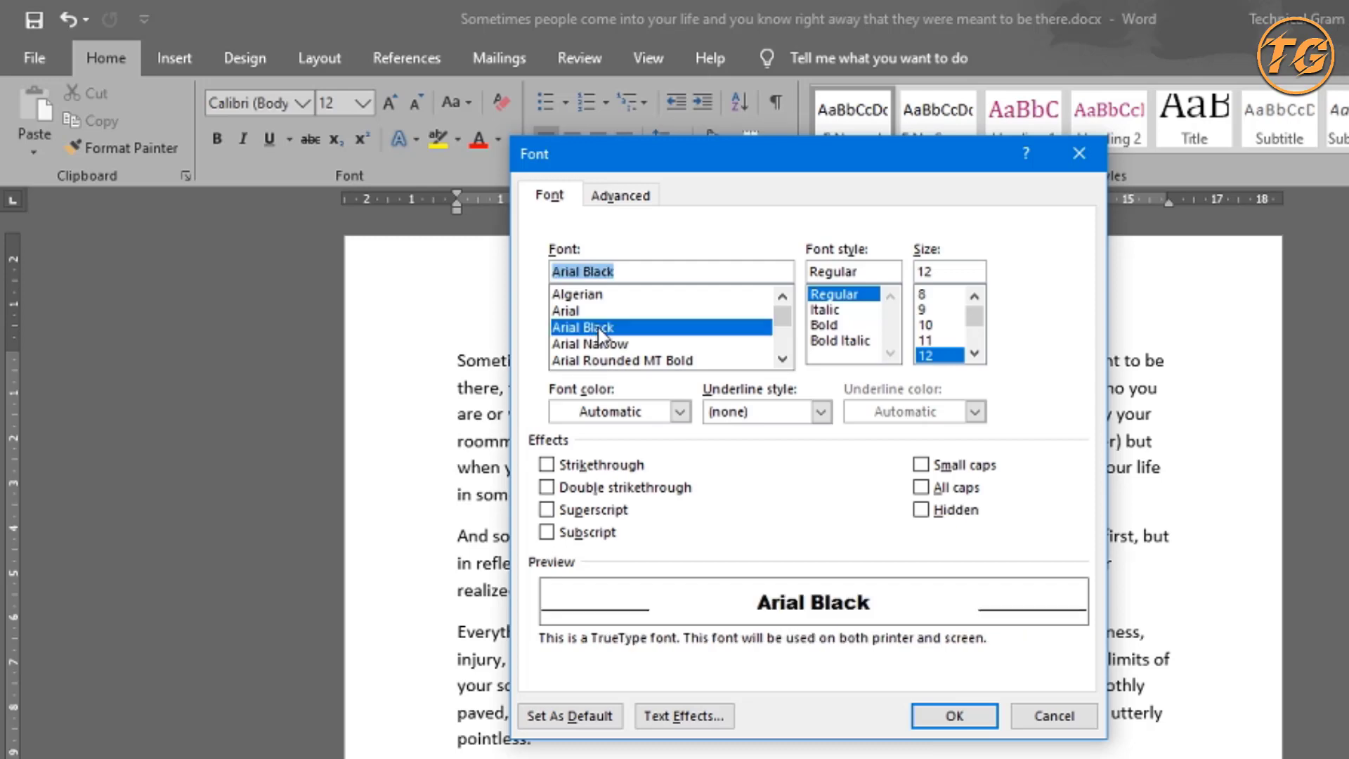
scroll(935, 337, "down", 1)
left_click(931, 327)
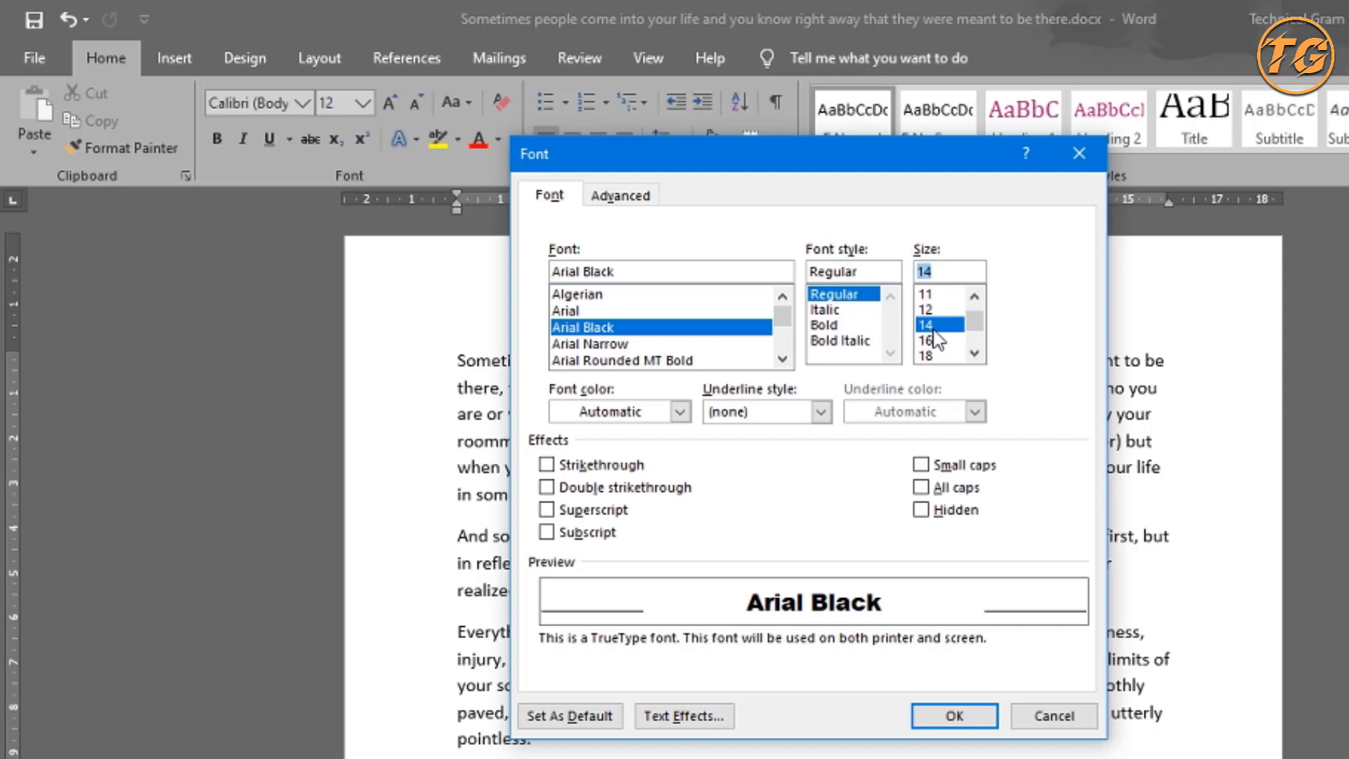
left_click(572, 717)
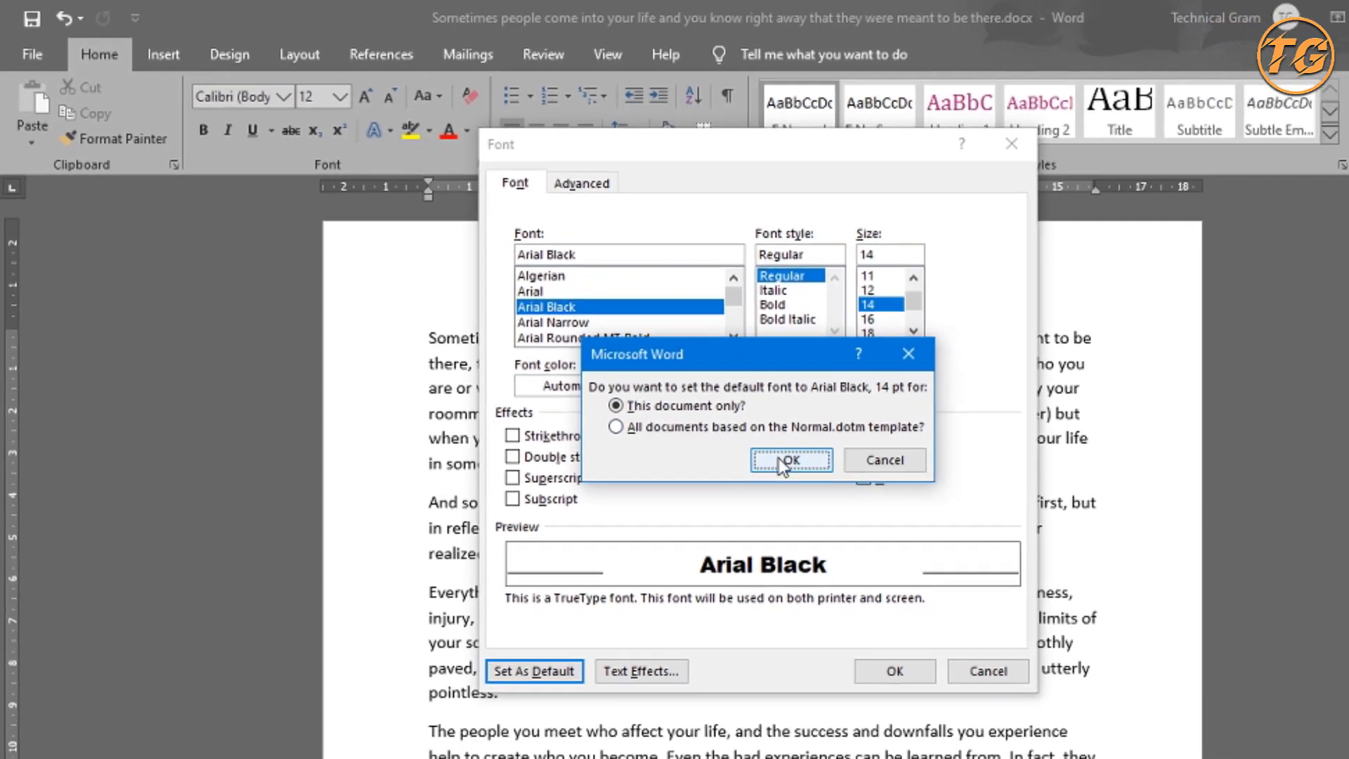
left_click(819, 488)
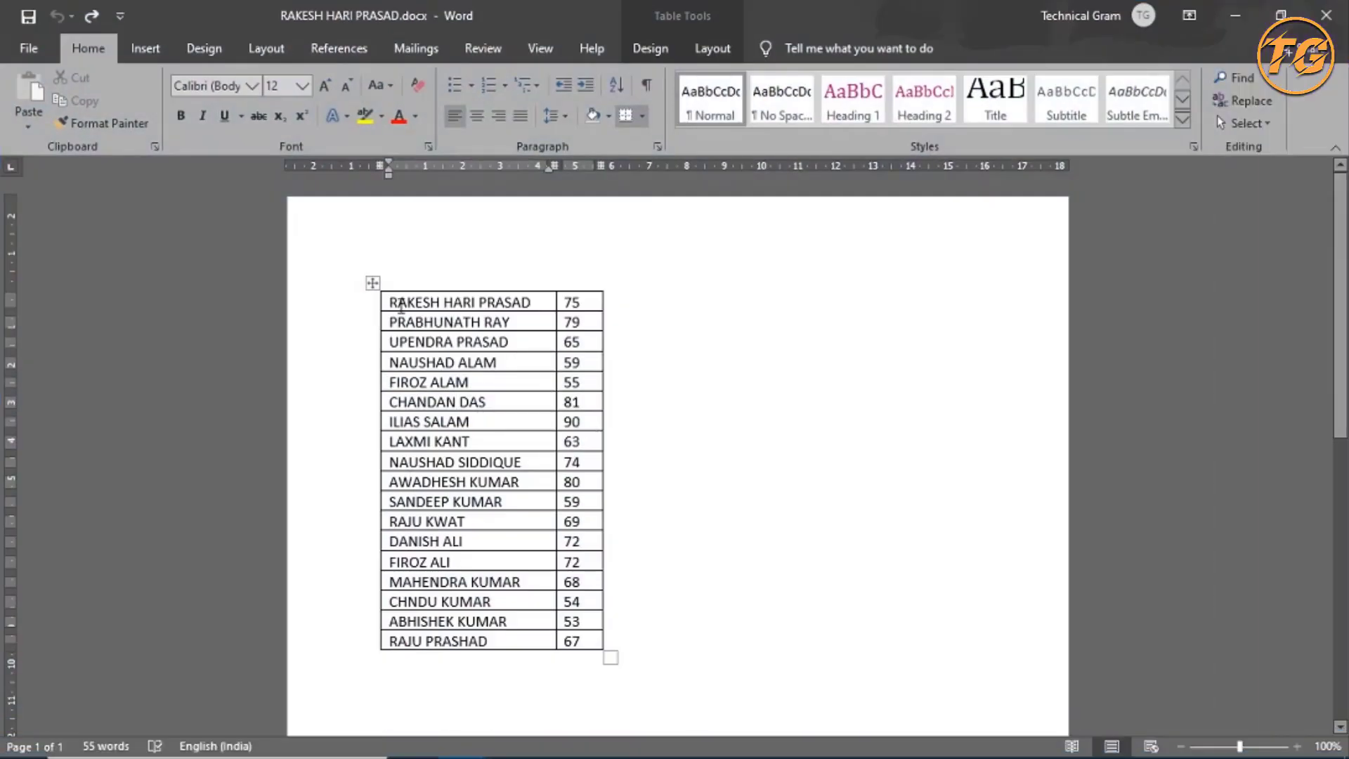
- Select all 18 name cells in the marks table's first column
left_click_drag(486, 428, 479, 621)
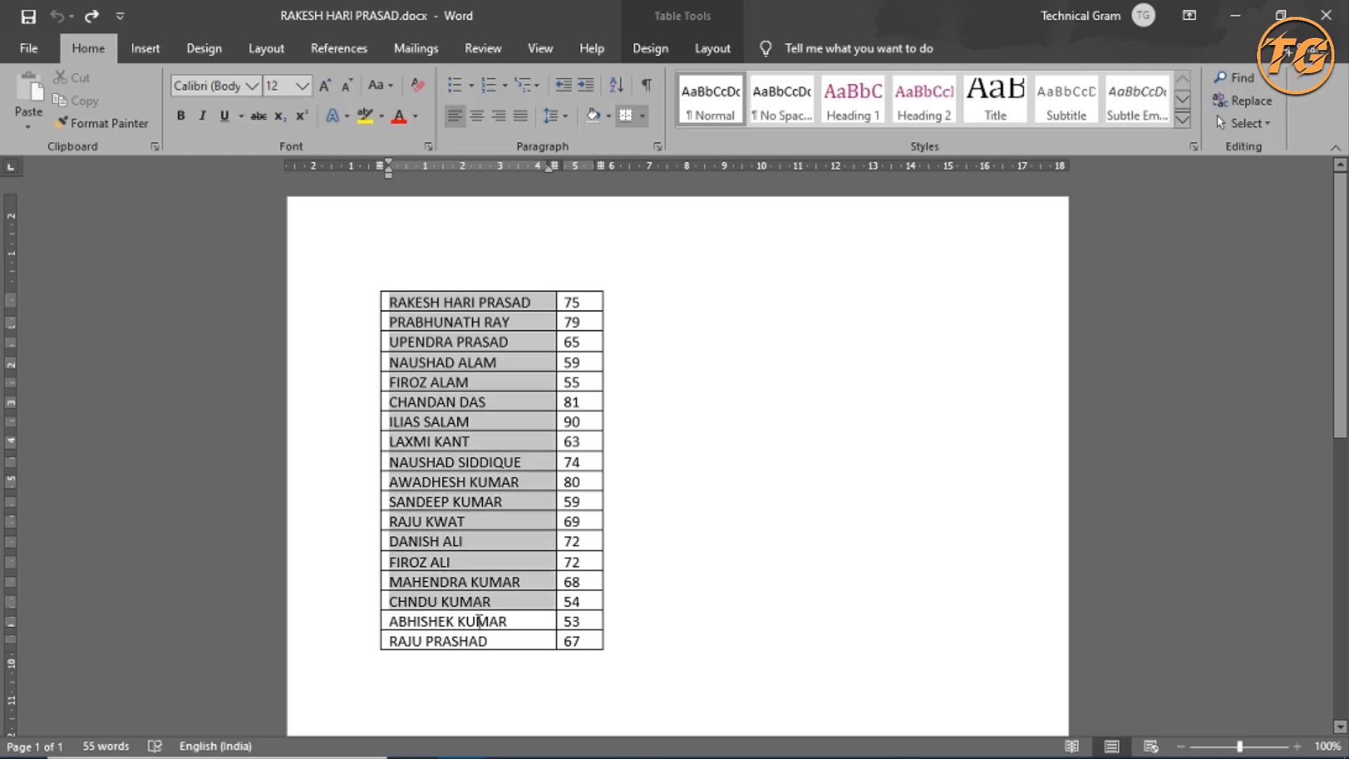
left_click(464, 535)
left_click_drag(575, 309, 574, 641)
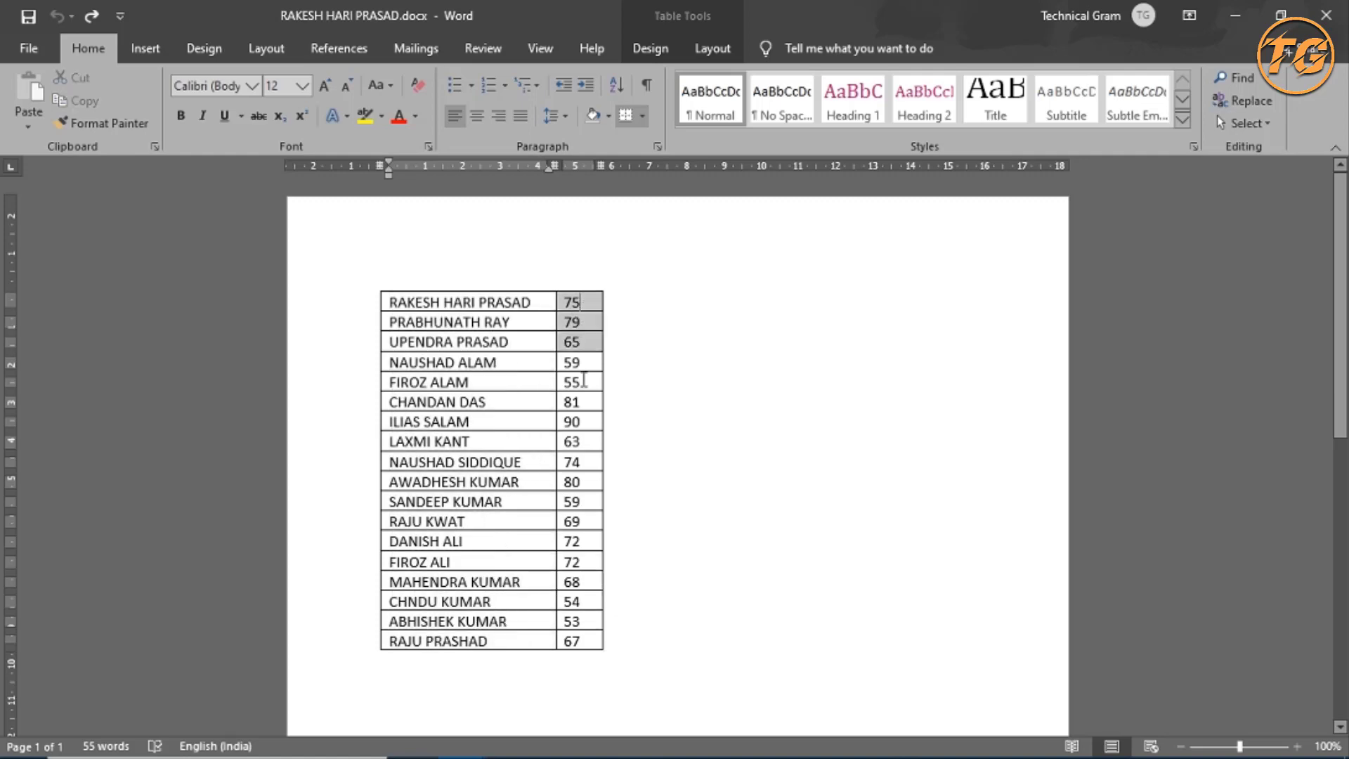
left_click(424, 422)
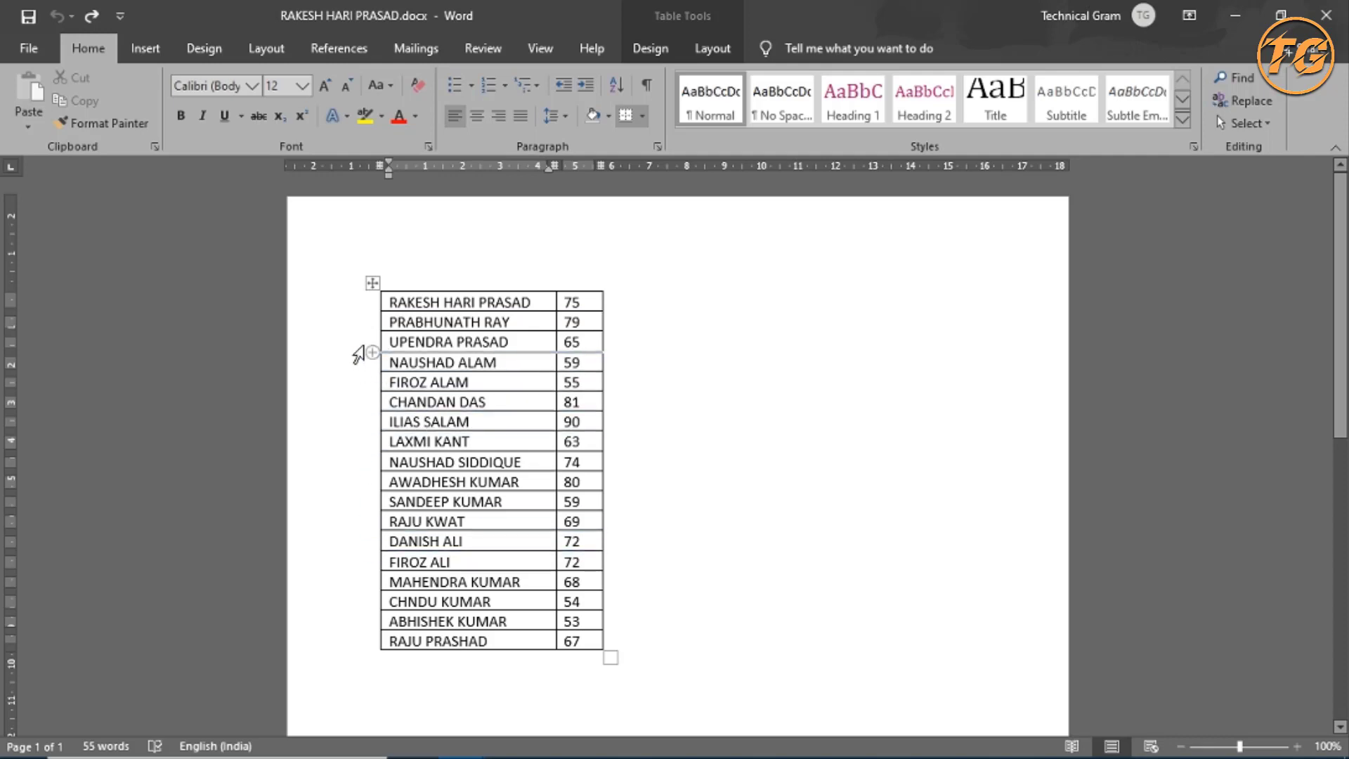
left_click(440, 302)
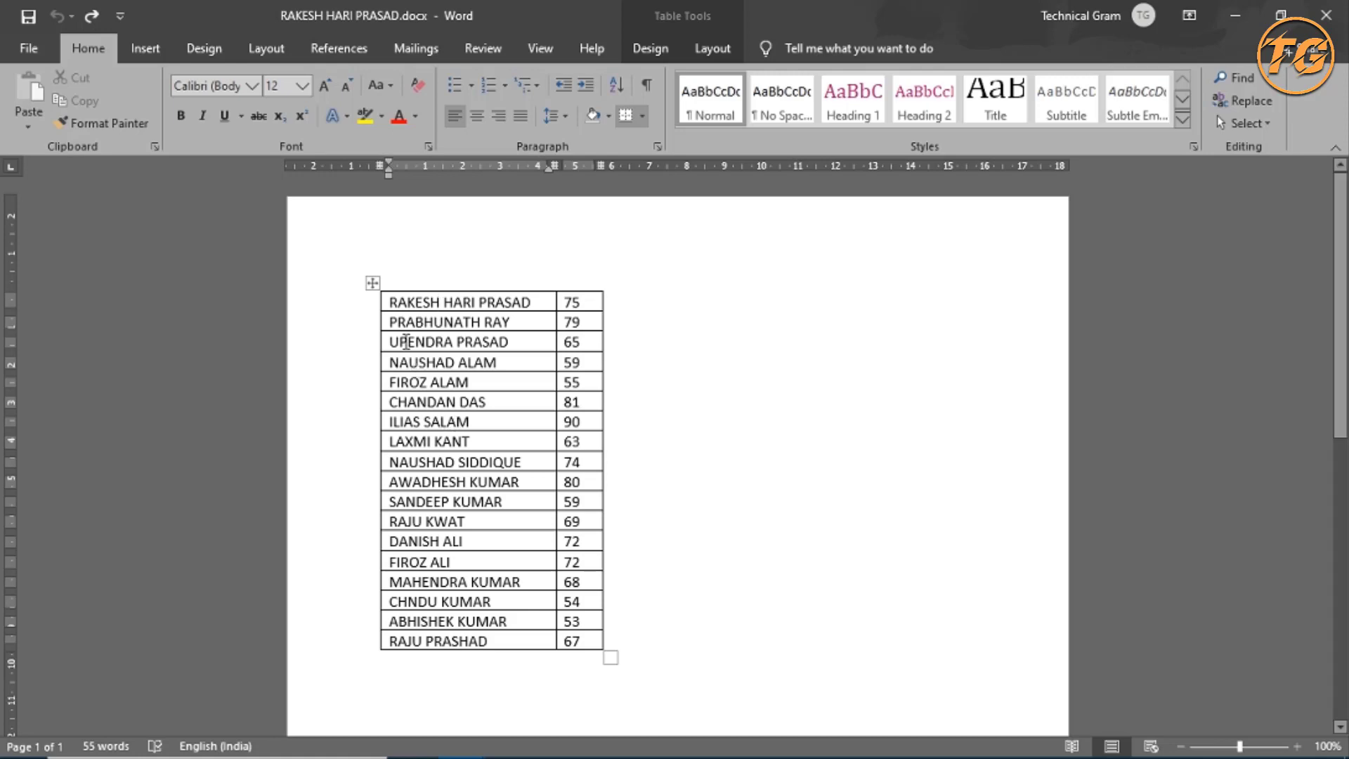
left_click_drag(401, 301, 498, 636)
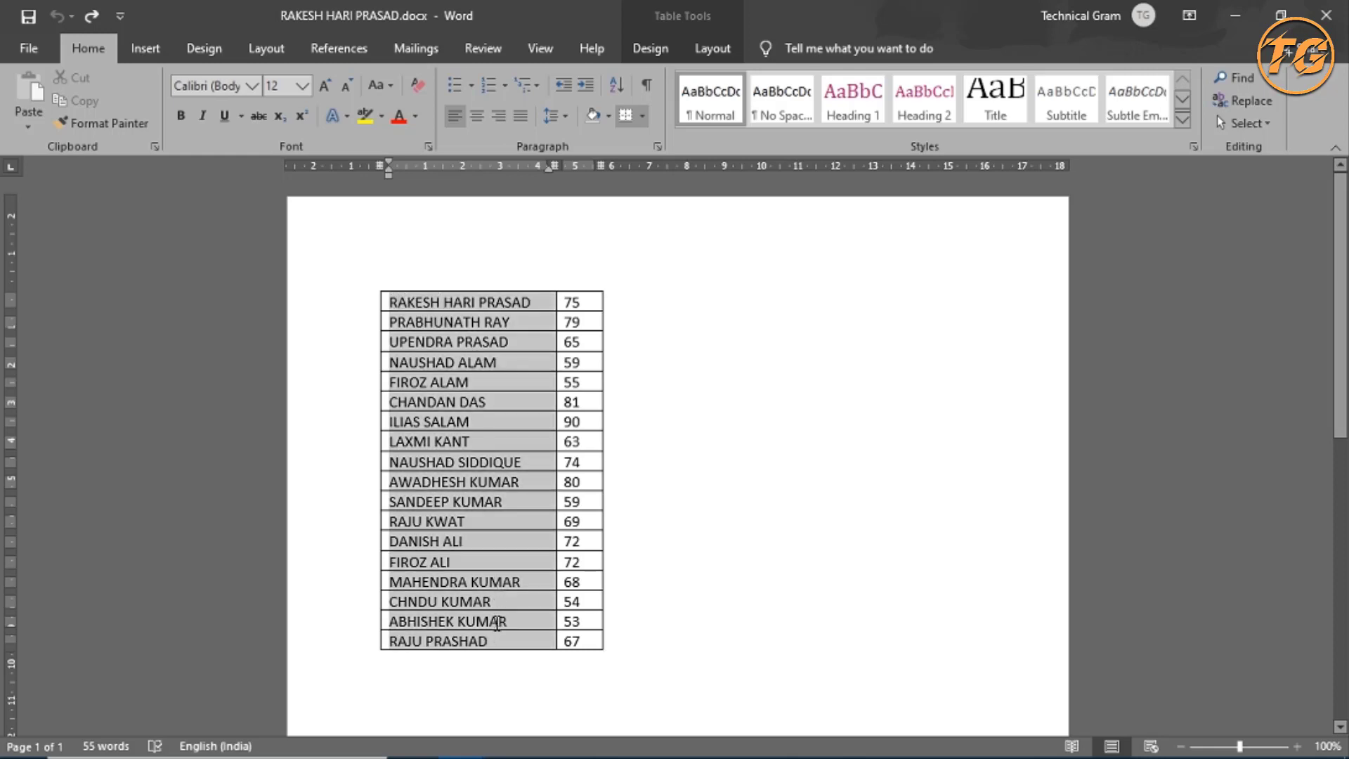
right_click(483, 409)
mouse_move(569, 516)
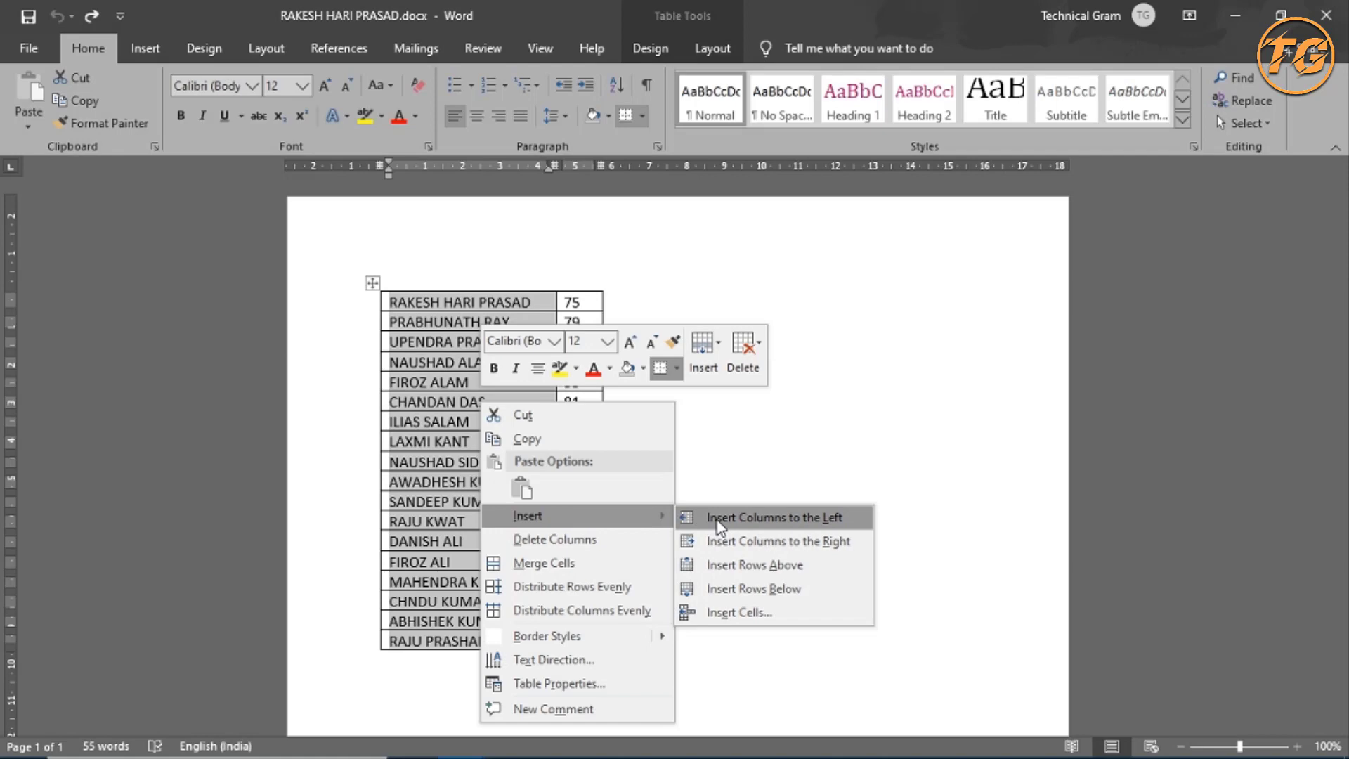
- Insert an empty column left of the names and make it narrow
left_click(719, 524)
left_click(521, 423)
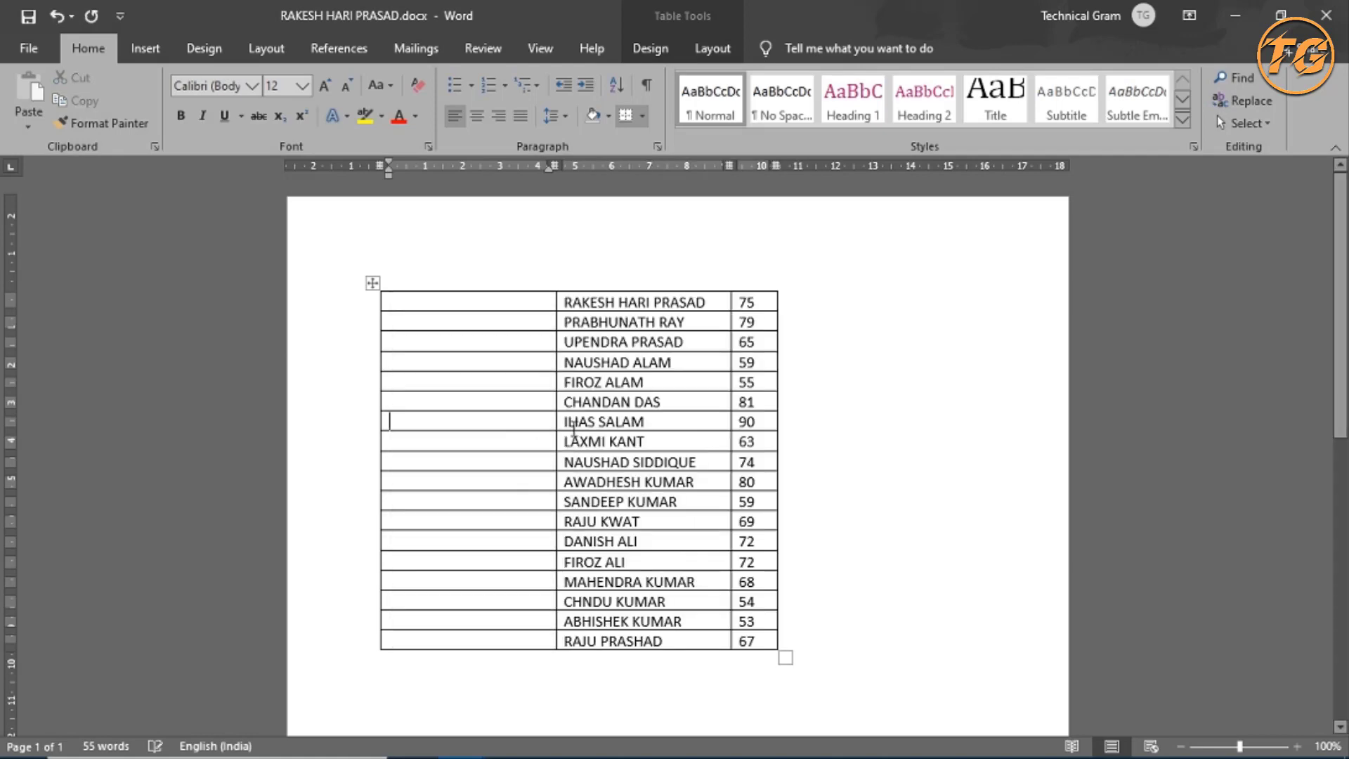
left_click_drag(555, 422, 437, 421)
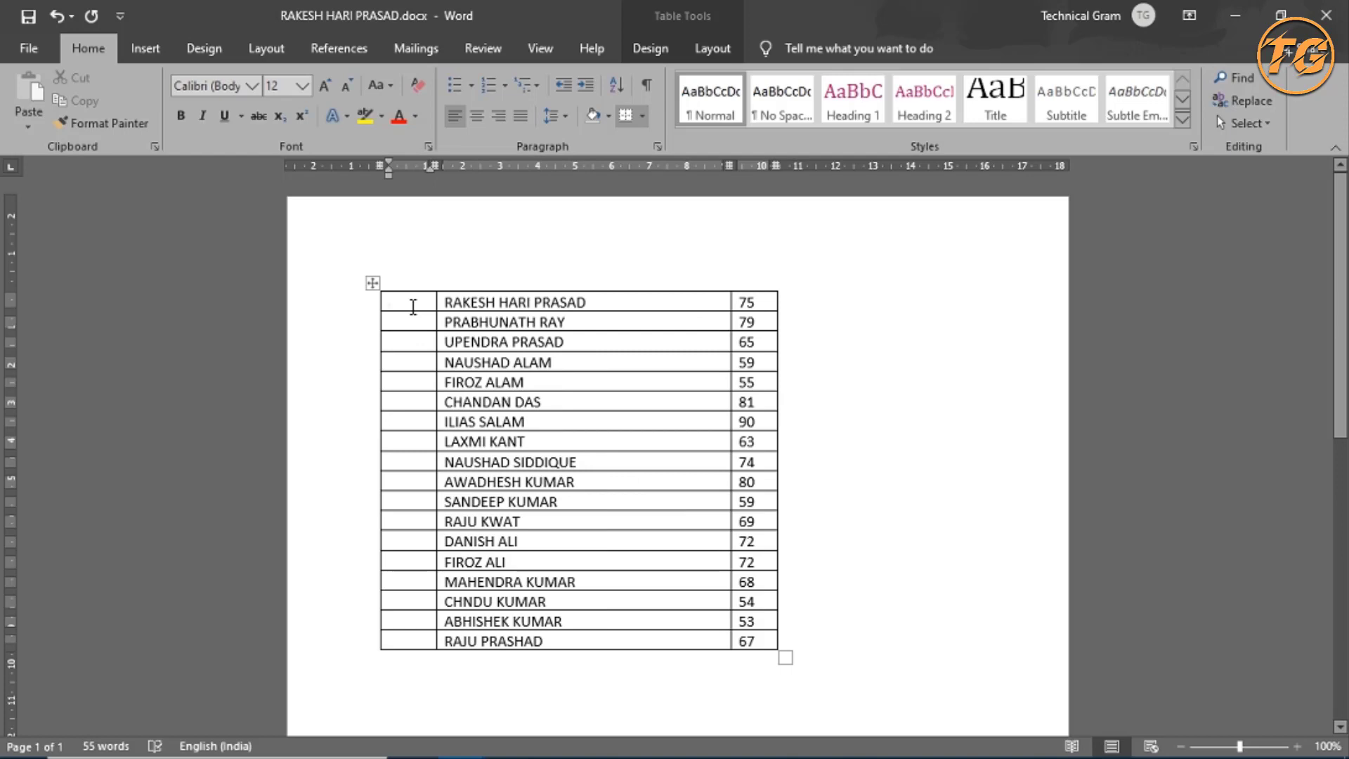
- Number the new column's cells 1, 2, 3… with the numbering list
left_click(413, 307)
left_click_drag(408, 304, 408, 640)
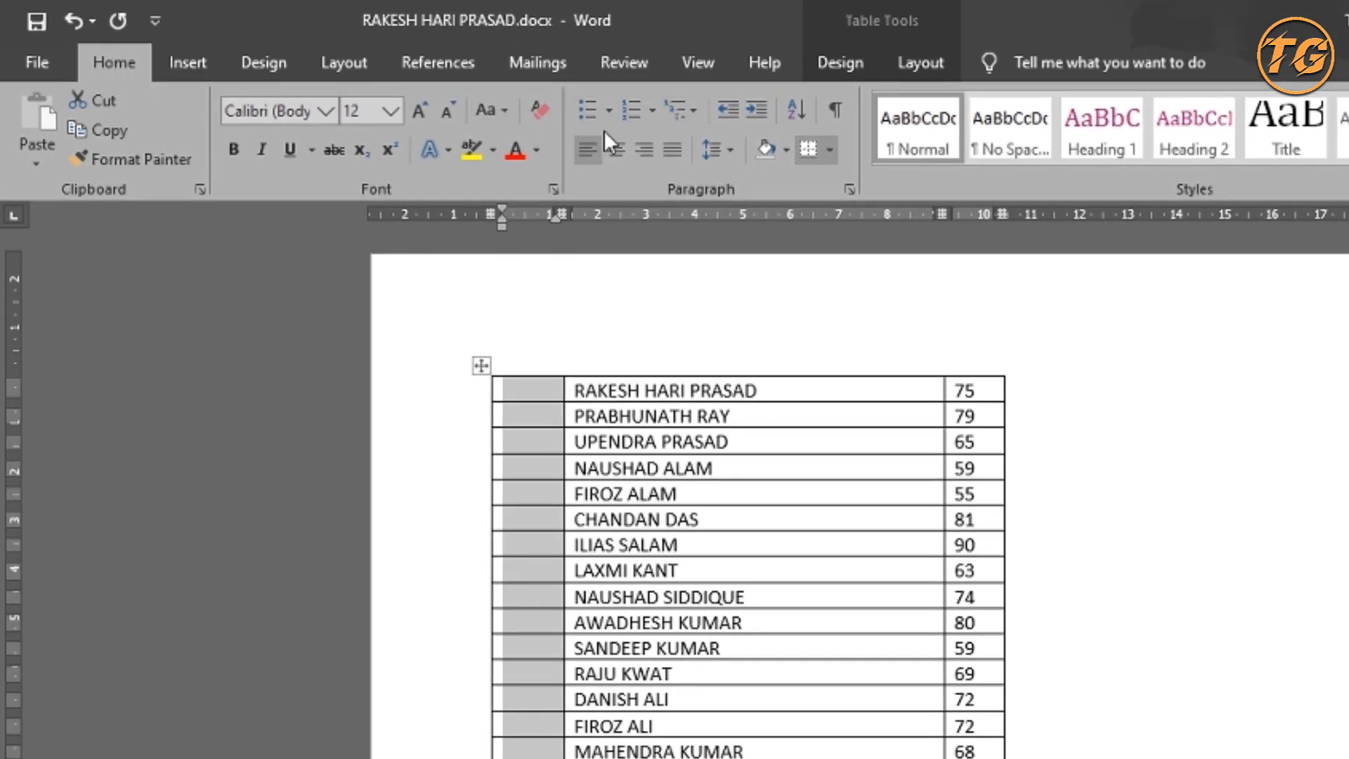
left_click(649, 116)
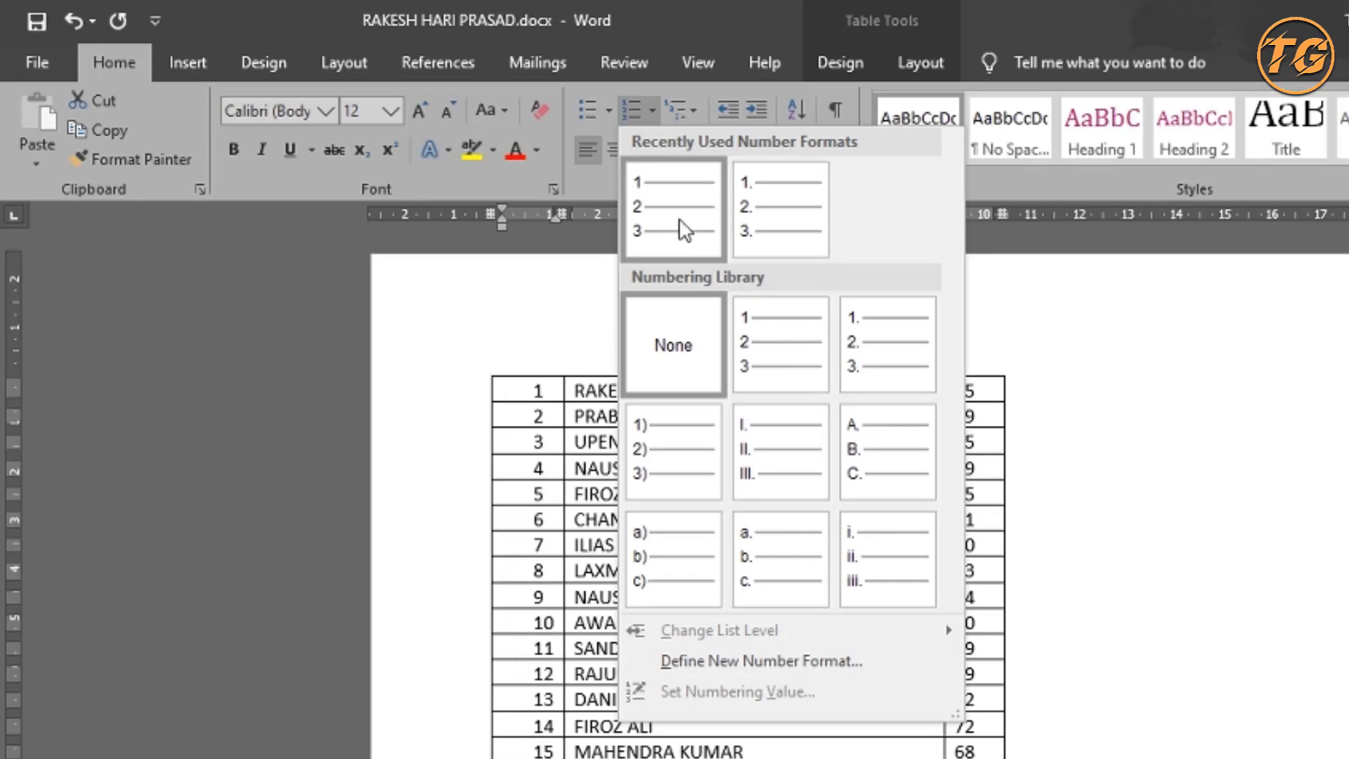
left_click(679, 218)
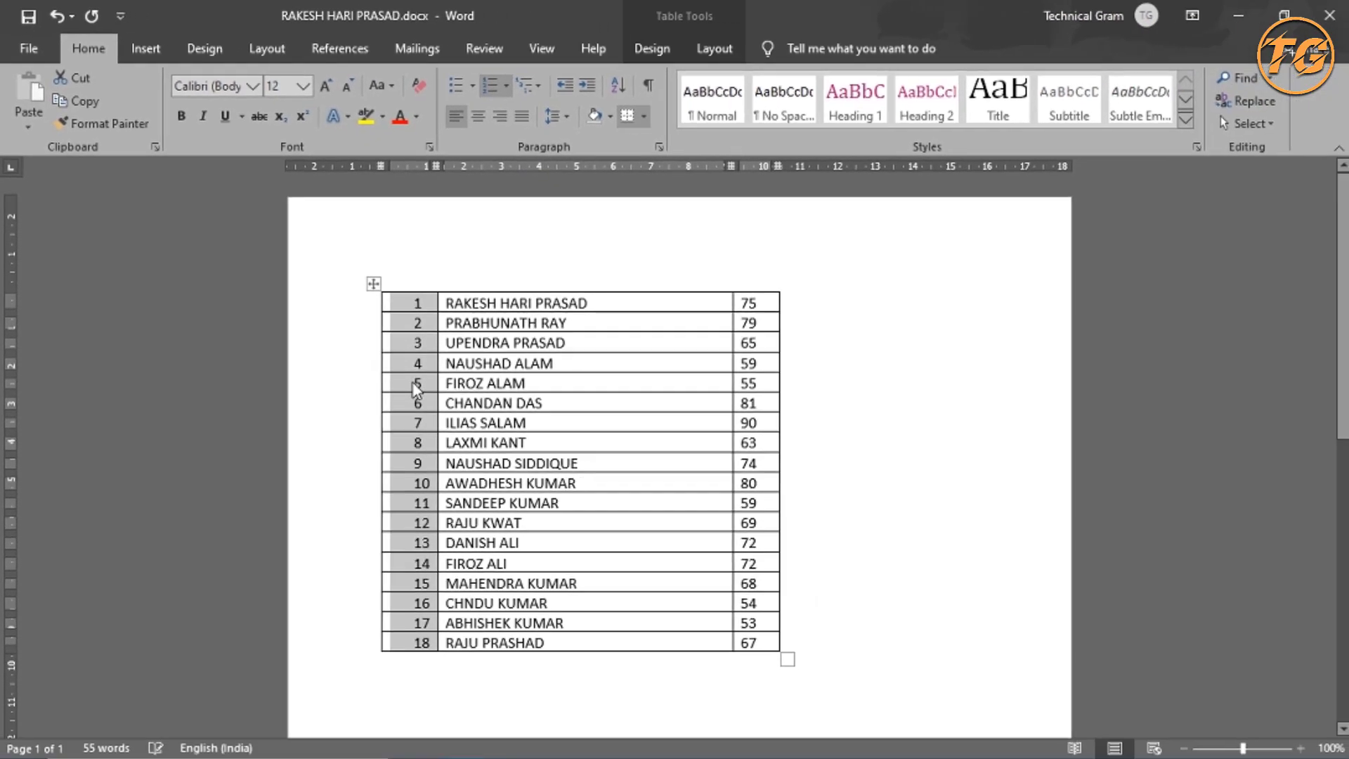
left_click(413, 383)
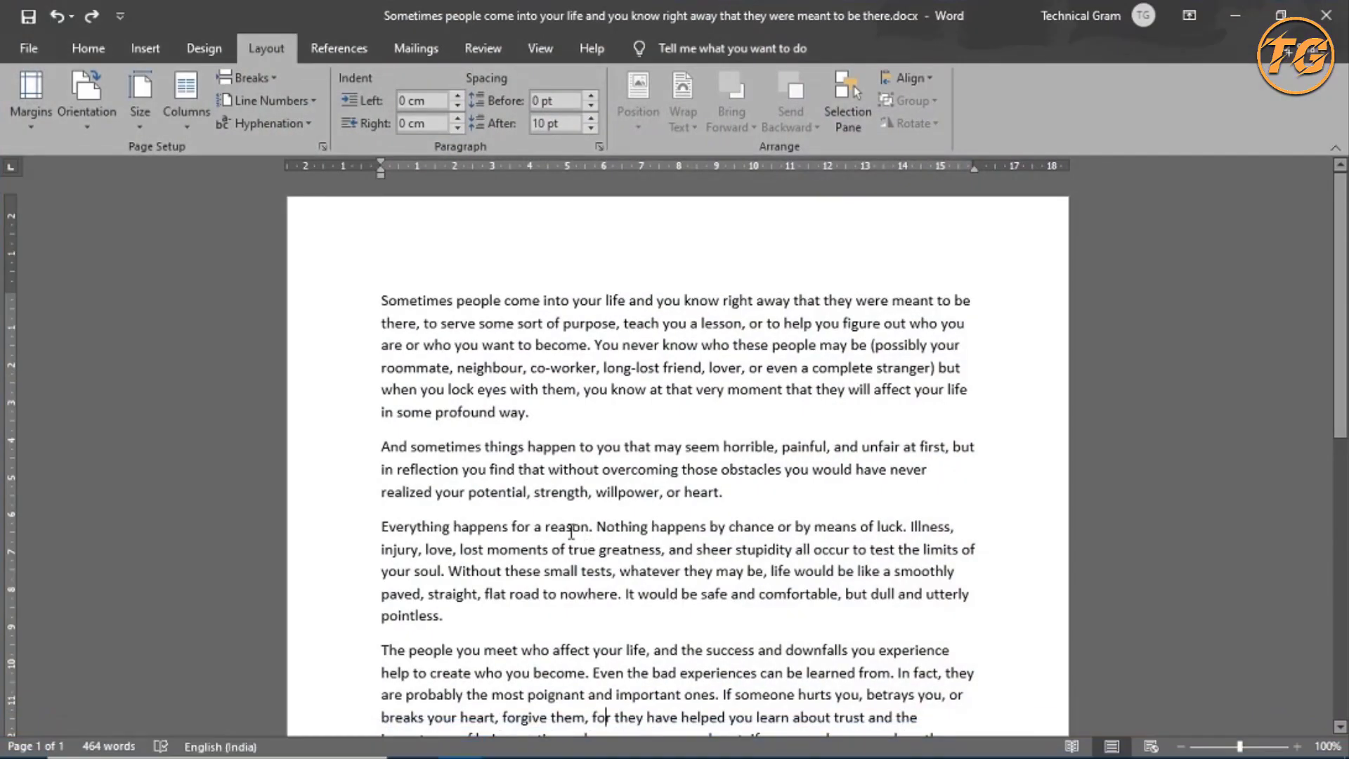
- Scroll through the essay, briefly selecting and then deselecting a paragraph
scroll(588, 545, "down", 2)
scroll(576, 555, "down", 3)
scroll(562, 564, "down", 3)
scroll(562, 564, "up", 3)
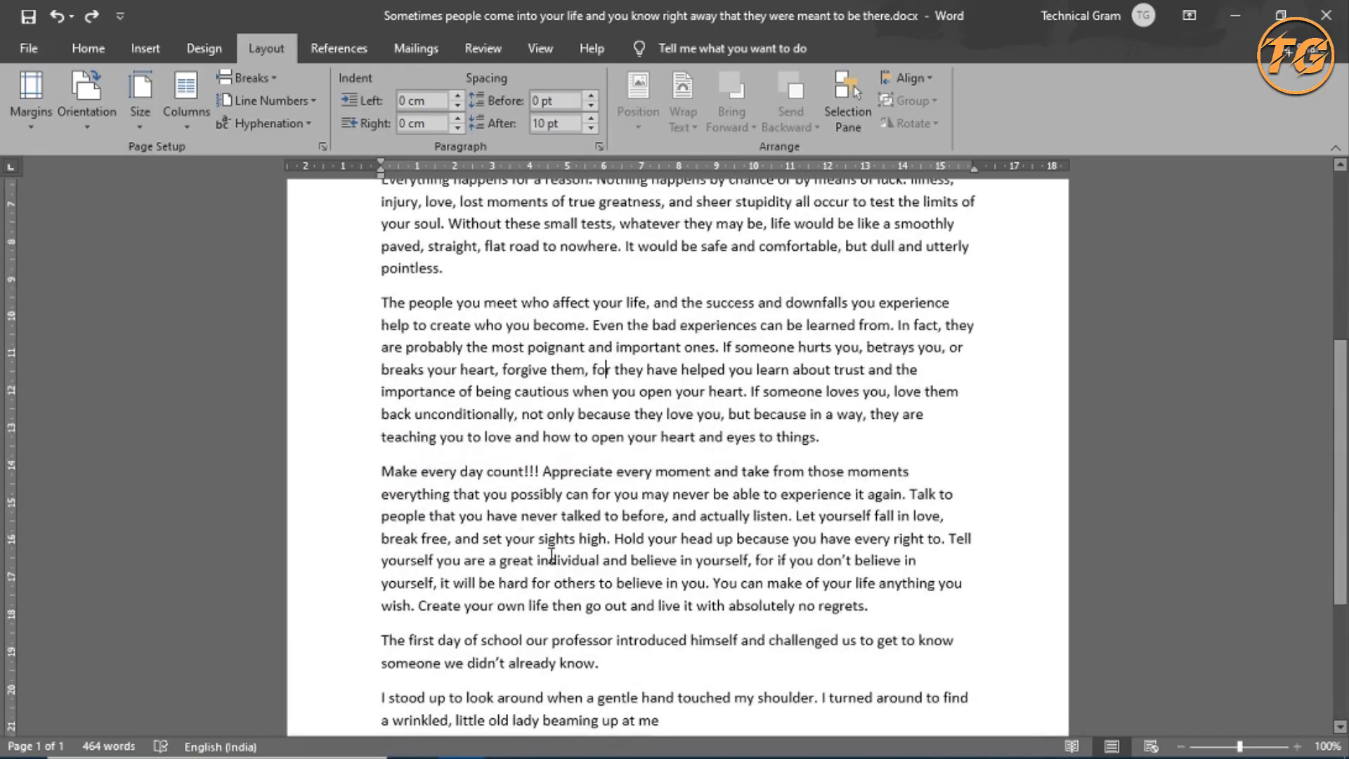
scroll(562, 564, "up", 1)
left_click_drag(382, 396, 820, 528)
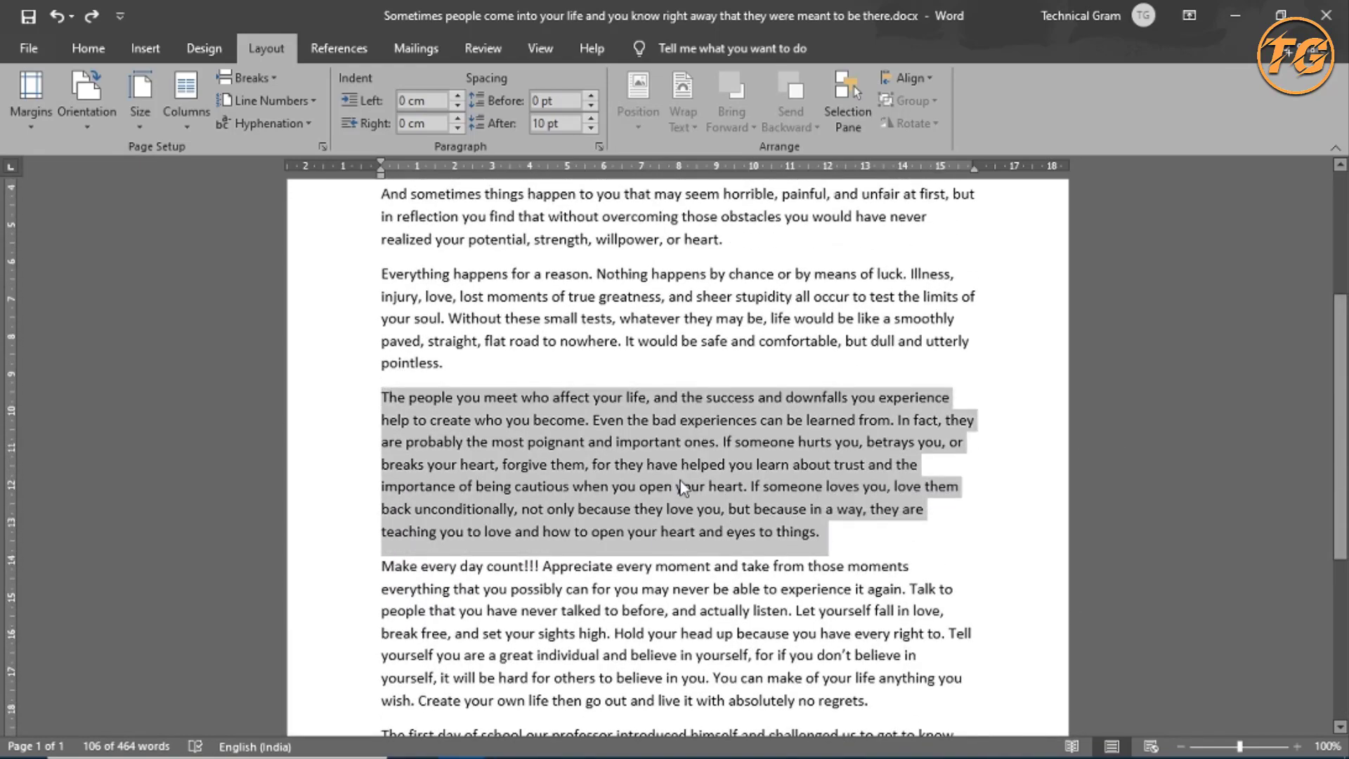
scroll(653, 494, "up", 2)
scroll(654, 494, "up", 1)
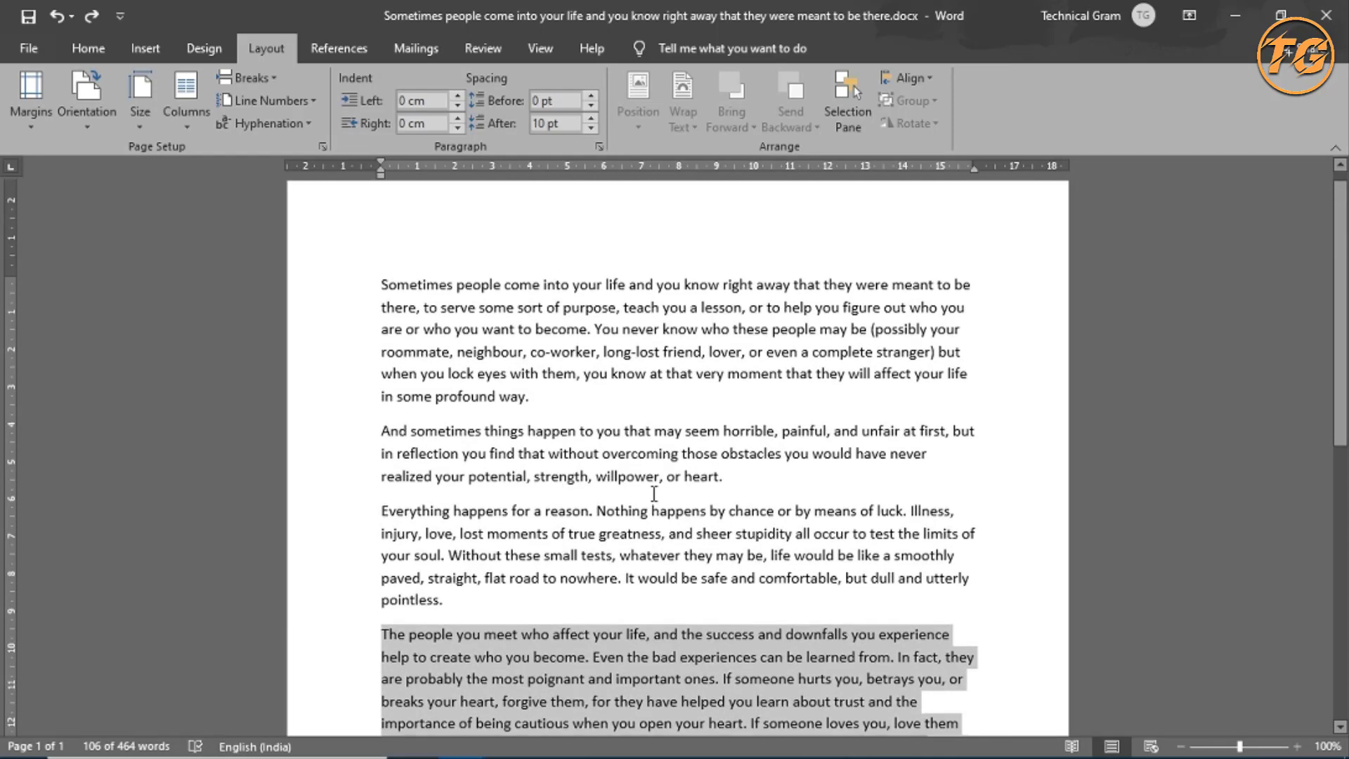
left_click(654, 494)
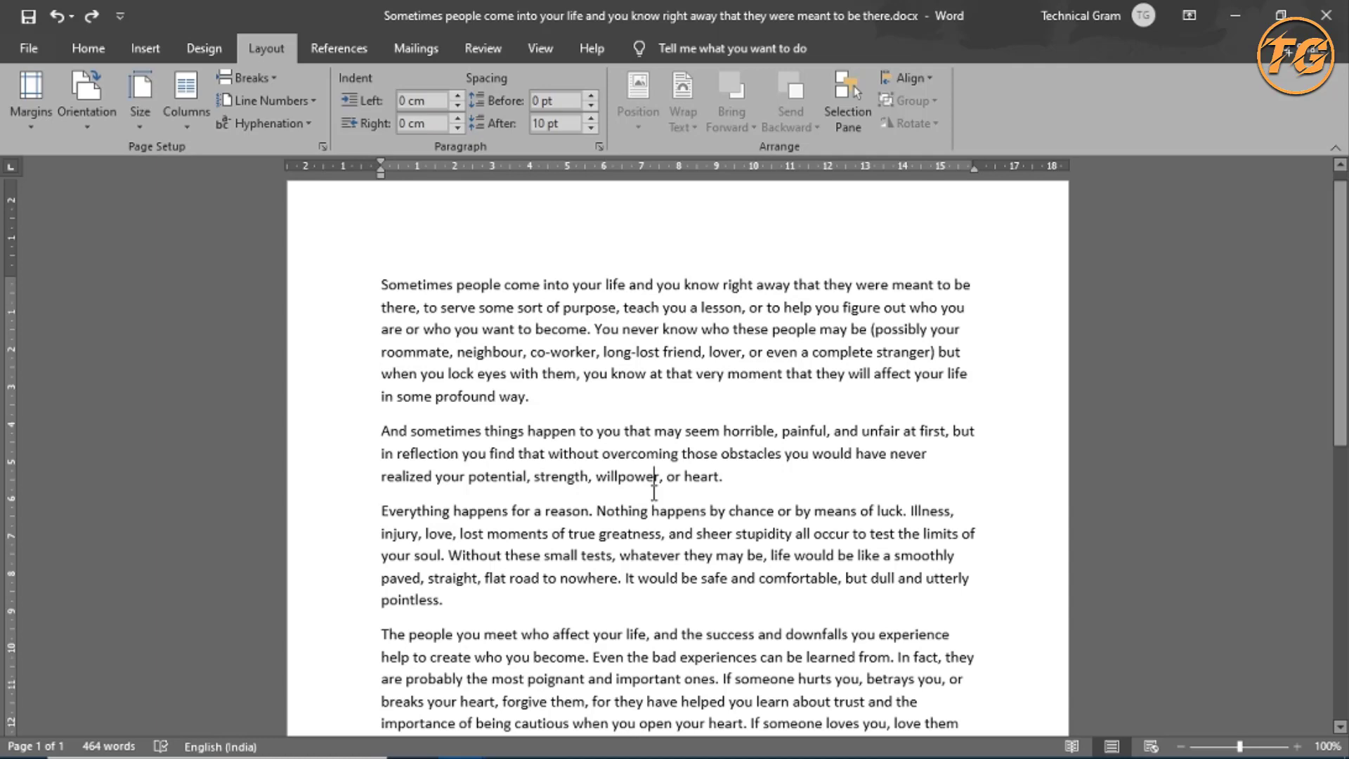
- Switch the page orientation to landscape, then back to portrait
left_click(98, 53)
left_click(270, 52)
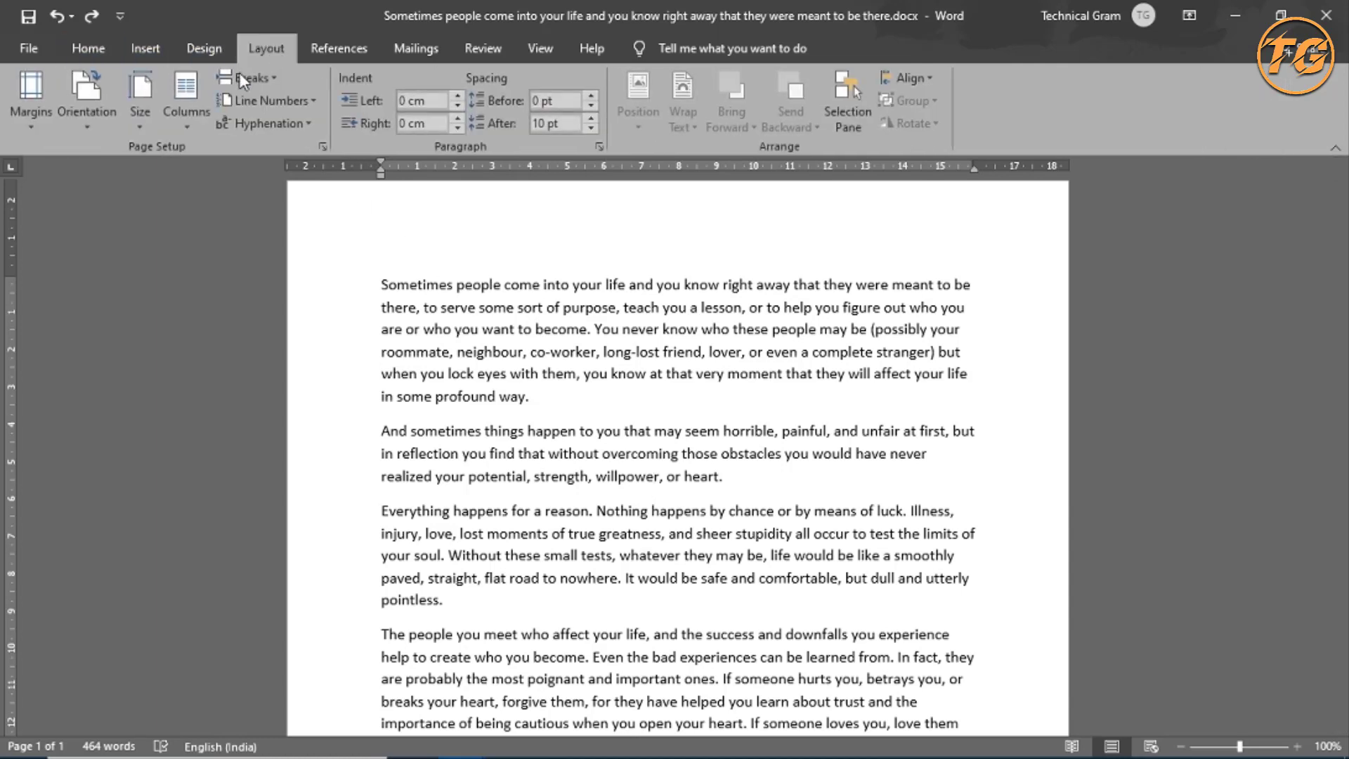
left_click(92, 130)
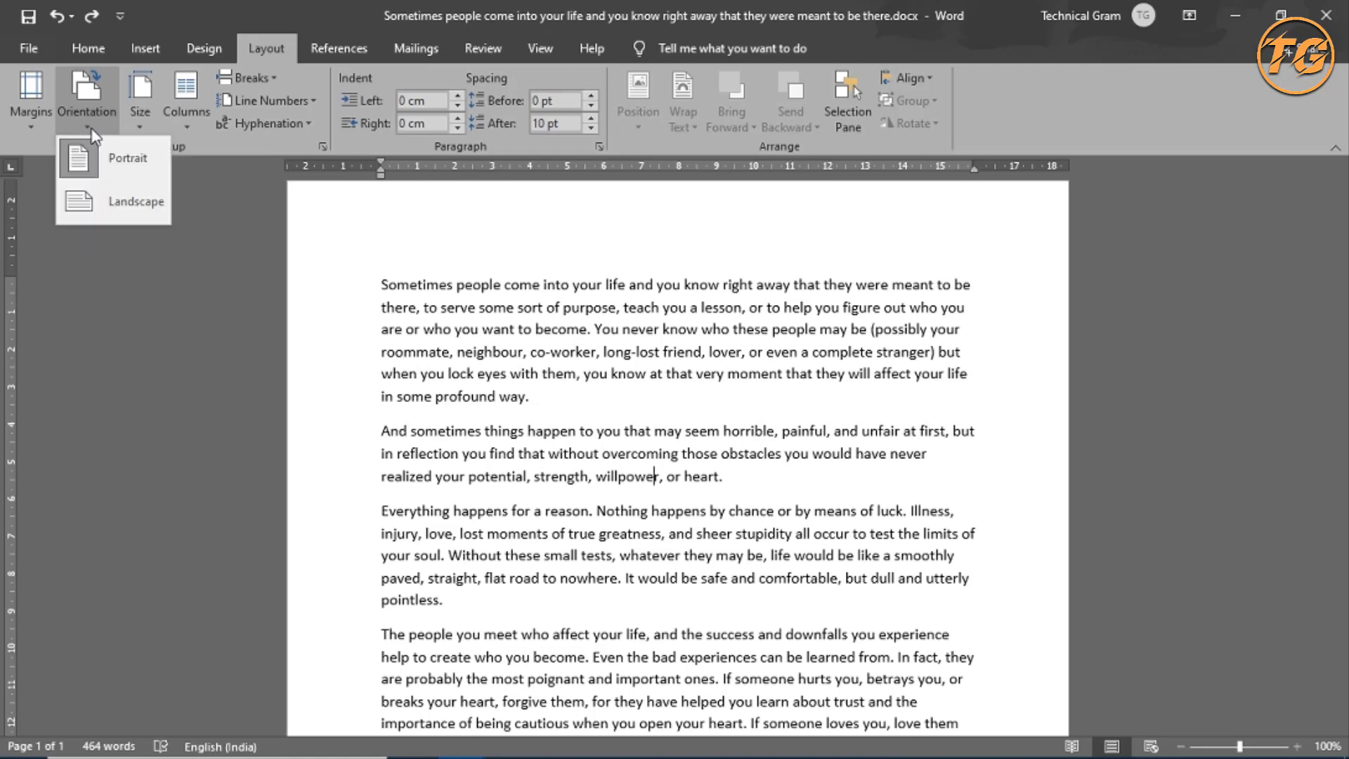
left_click(120, 201)
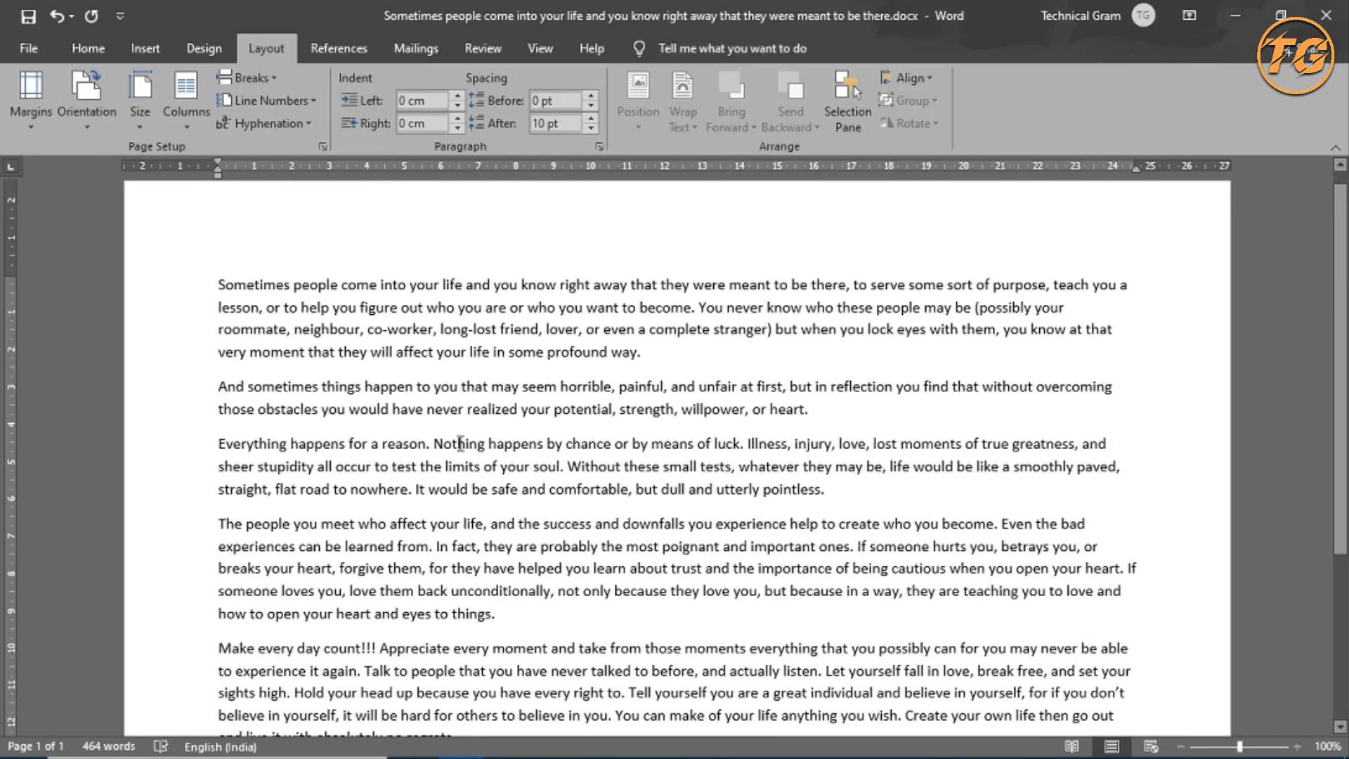
left_click(103, 127)
left_click(109, 169)
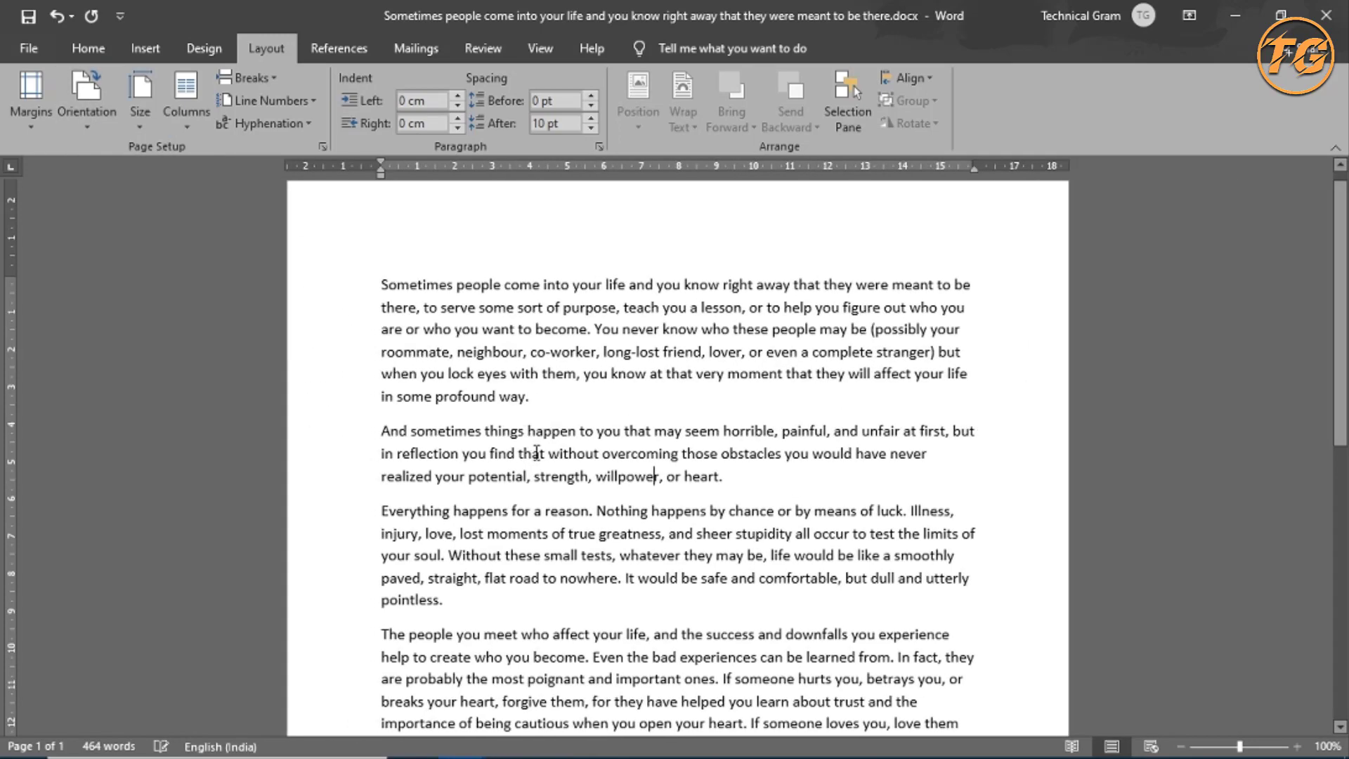
- Select the whole paragraph beginning 'The people you meet'
scroll(536, 451, "down", 1)
scroll(537, 452, "down", 2)
scroll(431, 427, "down", 1)
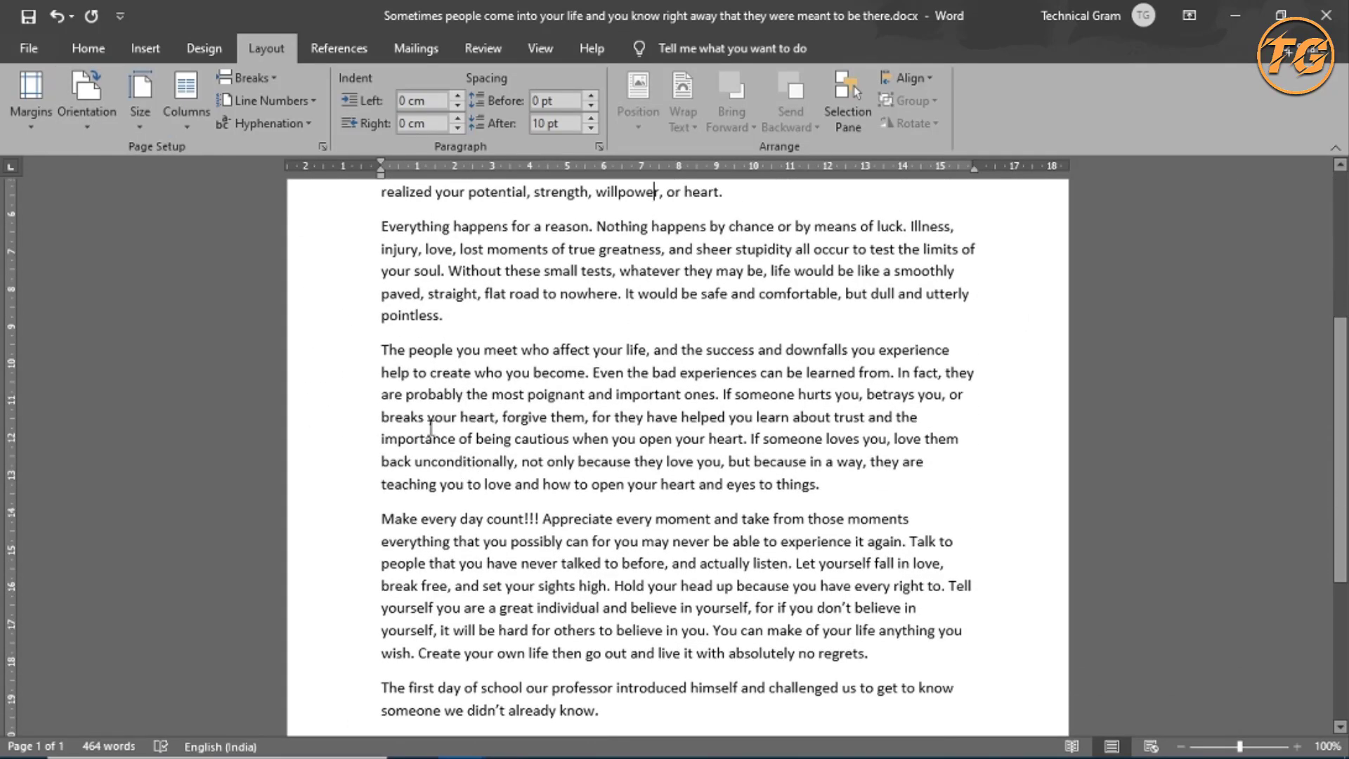
left_click_drag(378, 349, 836, 482)
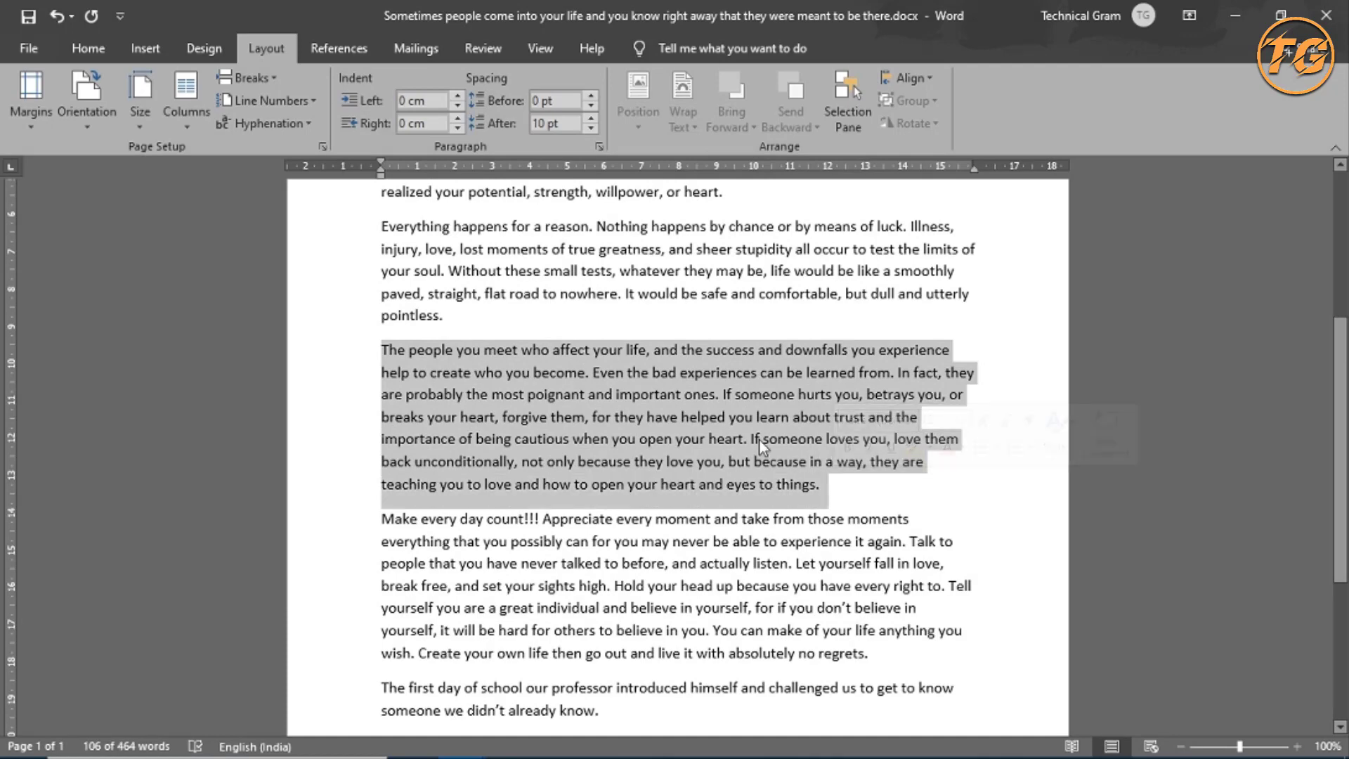
- Apply red font colour to the 'The people you meet' paragraph
scroll(630, 393, "up", 3)
scroll(630, 393, "up", 1)
scroll(647, 558, "down", 6)
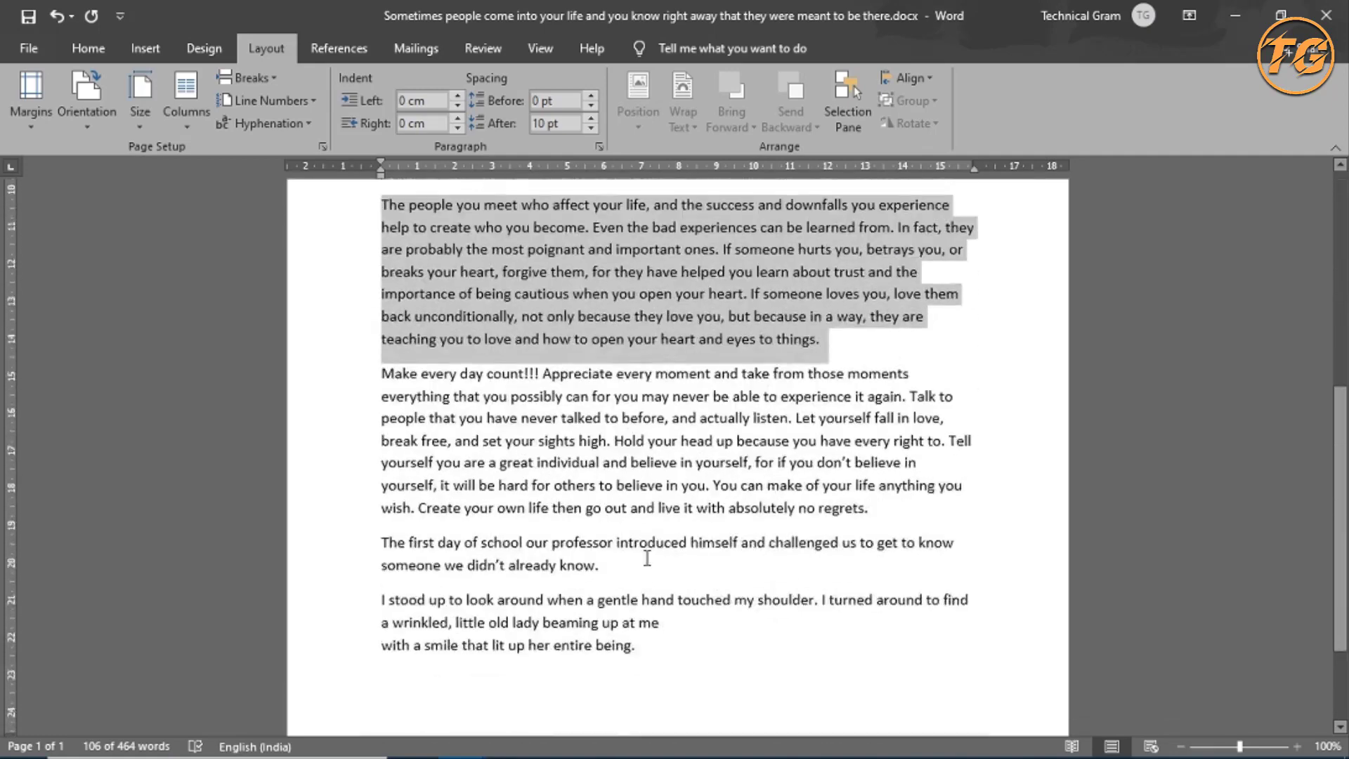
scroll(657, 492, "up", 2)
scroll(671, 415, "up", 2)
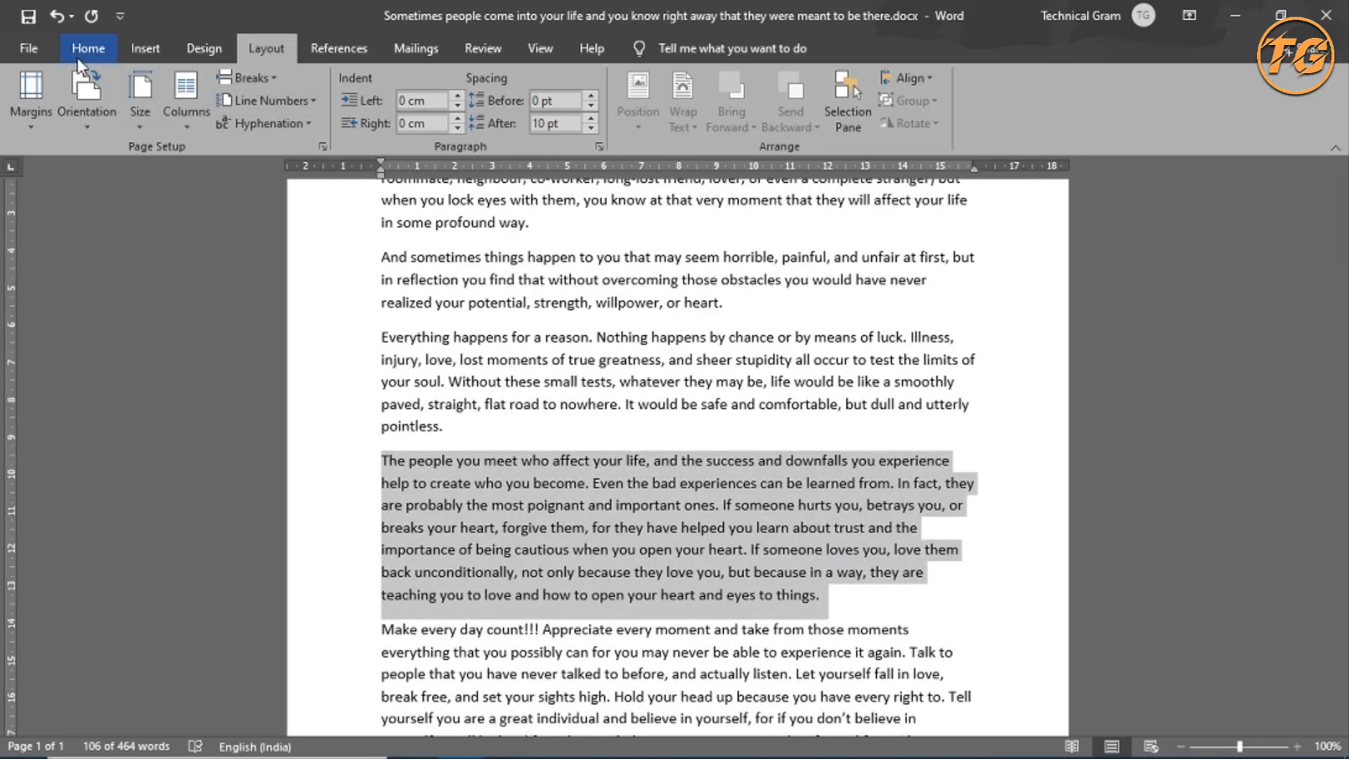
left_click(88, 47)
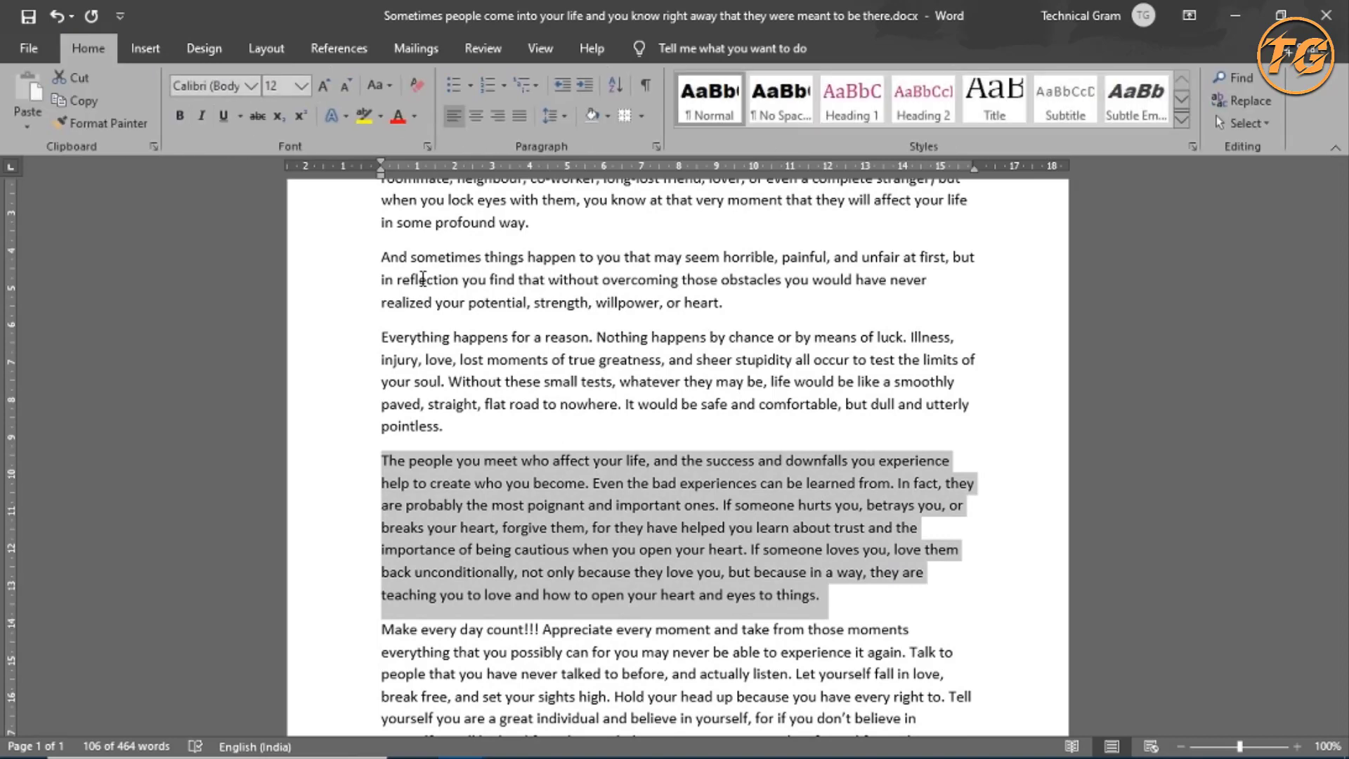
left_click(400, 118)
left_click(549, 500)
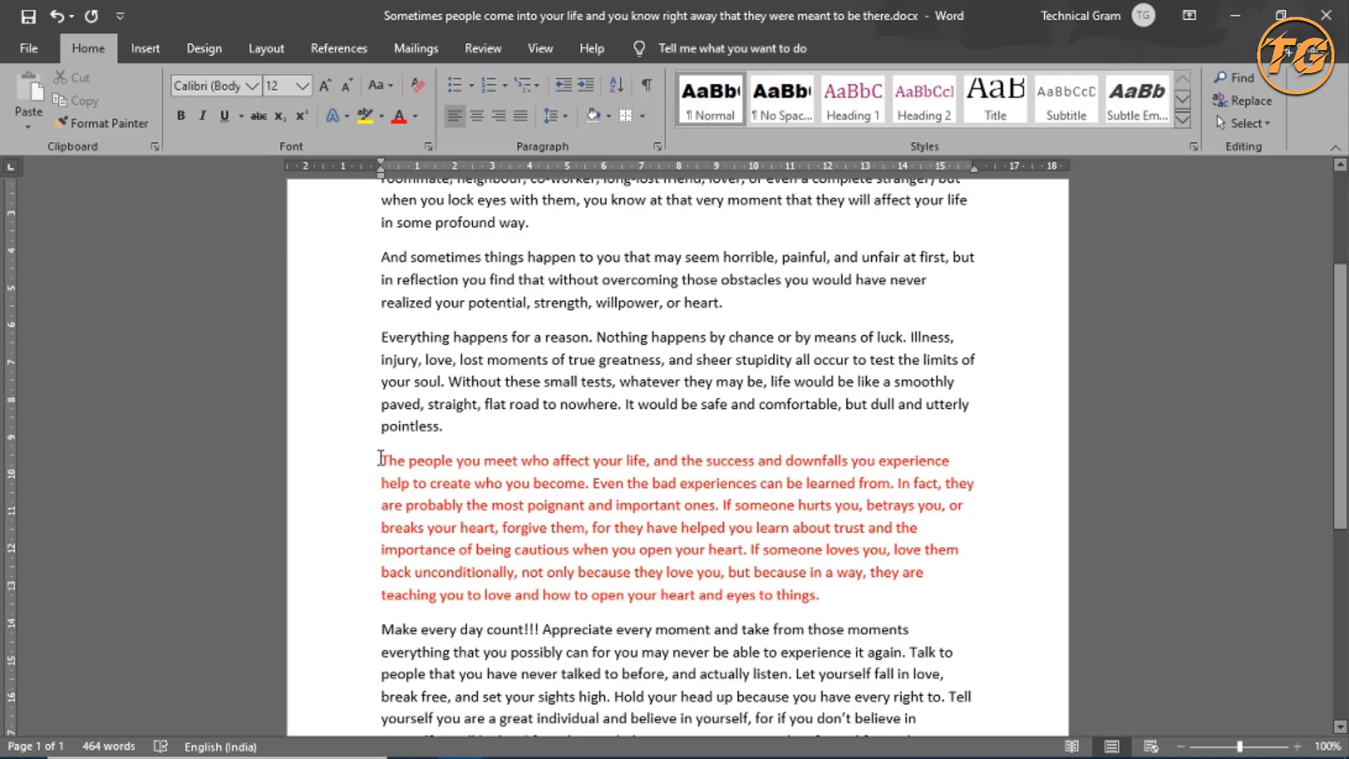
left_click(273, 51)
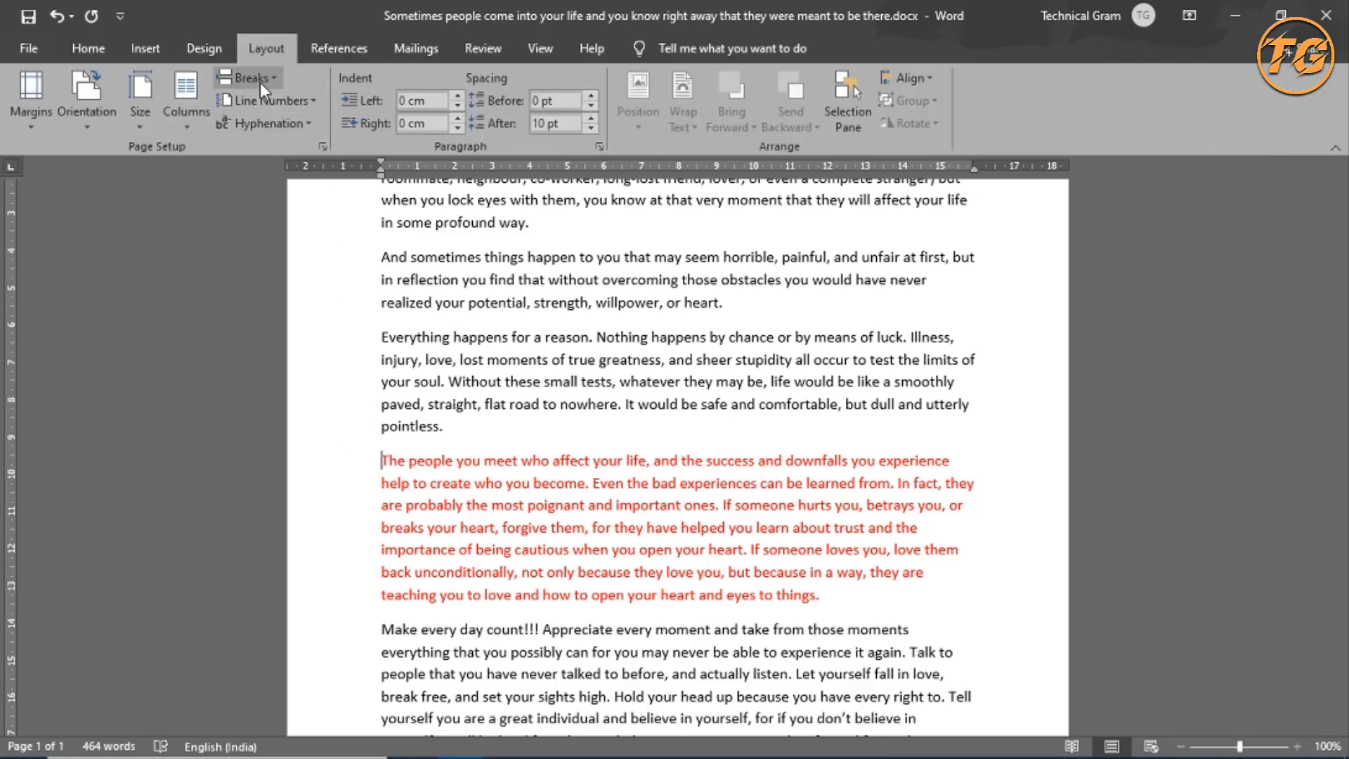
- Insert a Next Page section break before the red paragraph
left_click(271, 77)
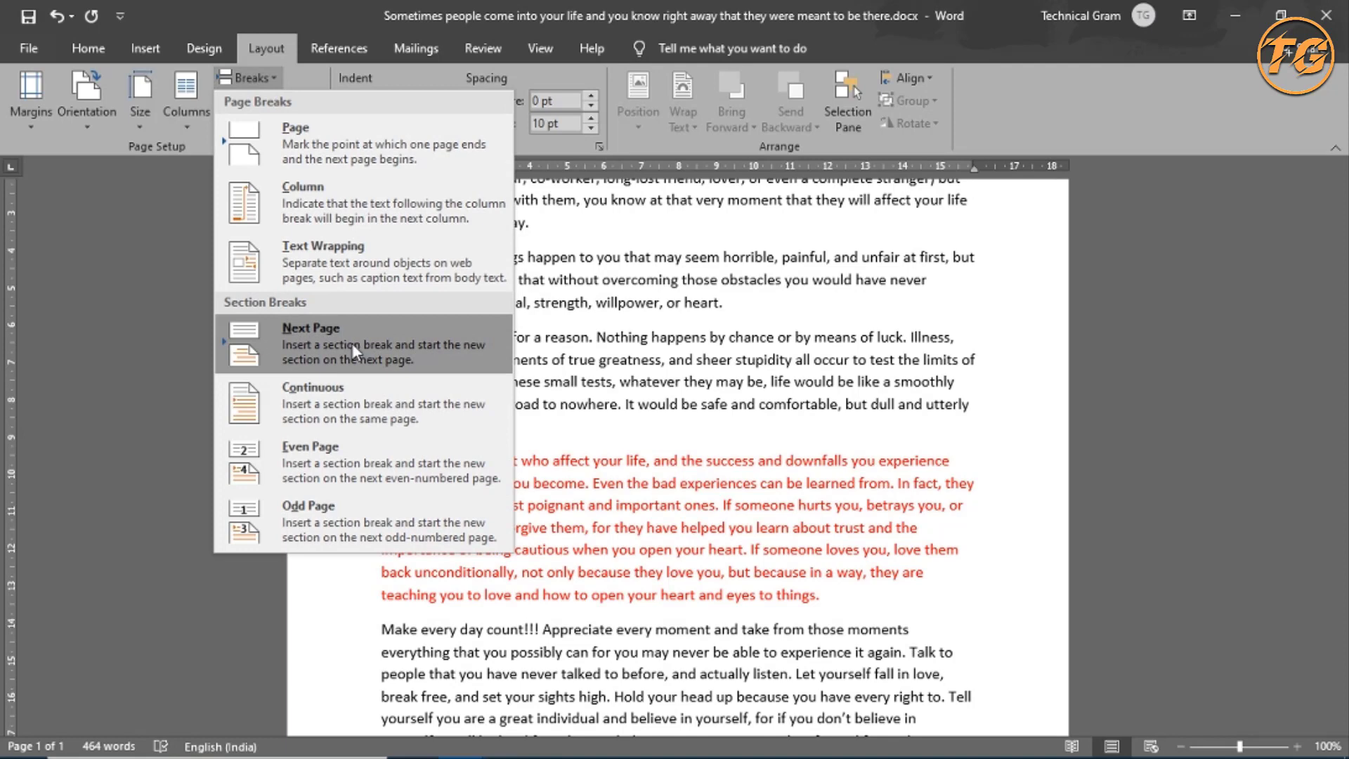
left_click(326, 343)
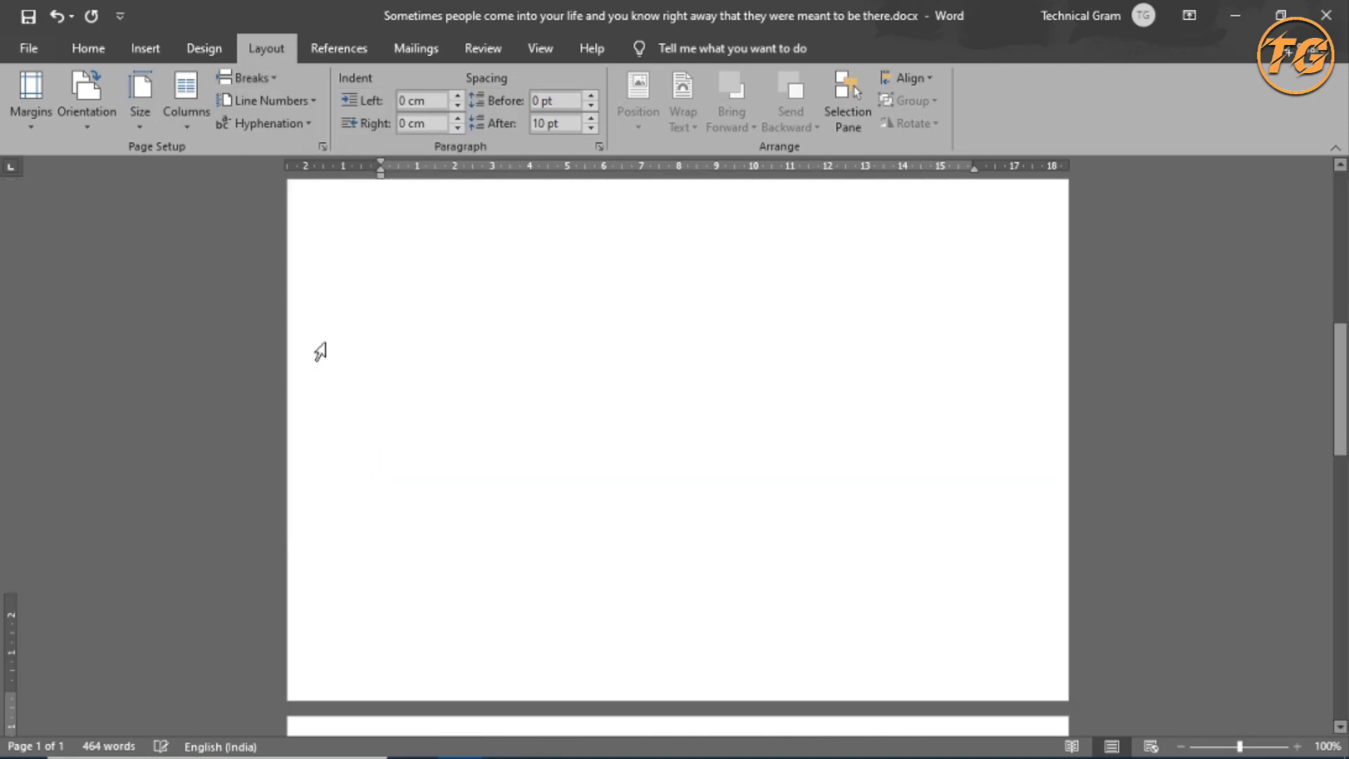
scroll(467, 519, "up", 10)
scroll(498, 495, "up", 1)
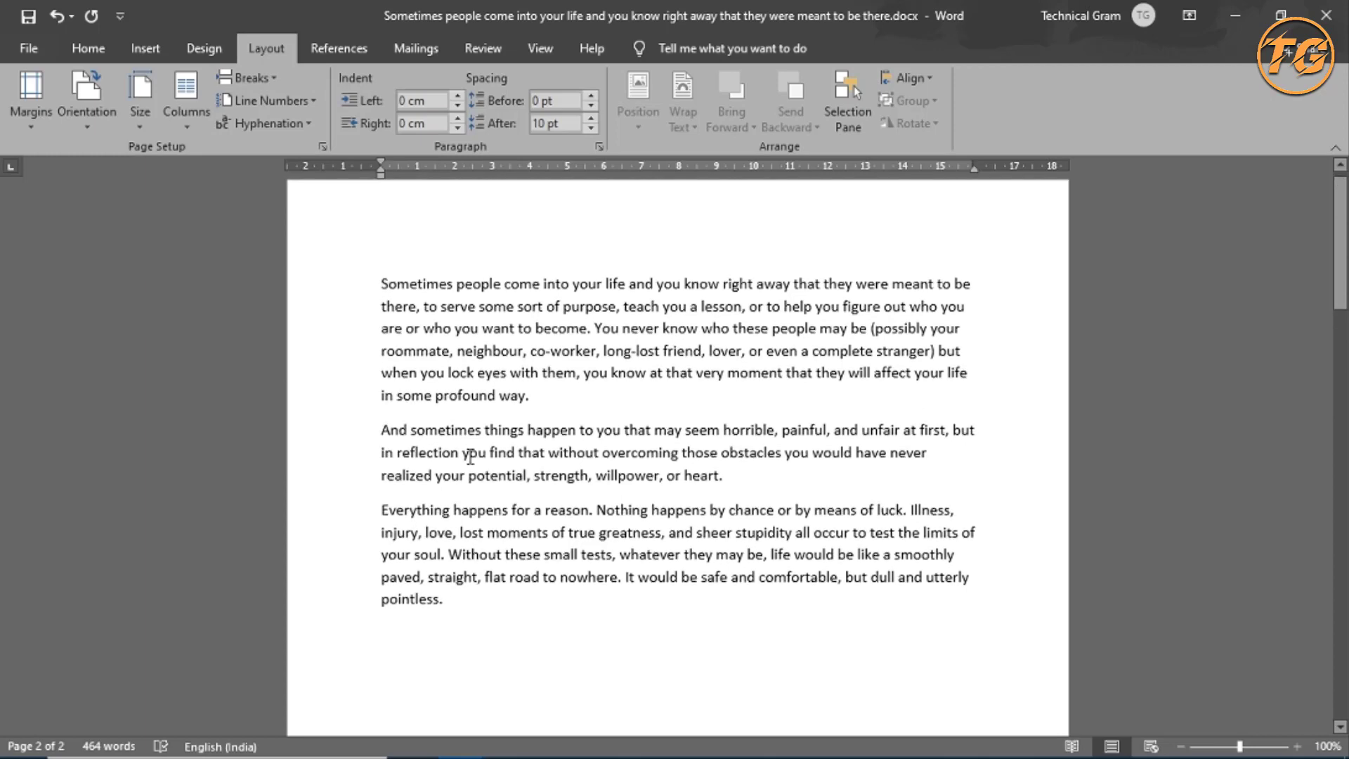
scroll(498, 495, "up", 1)
scroll(492, 485, "down", 6)
scroll(488, 497, "down", 2)
scroll(488, 497, "down", 3)
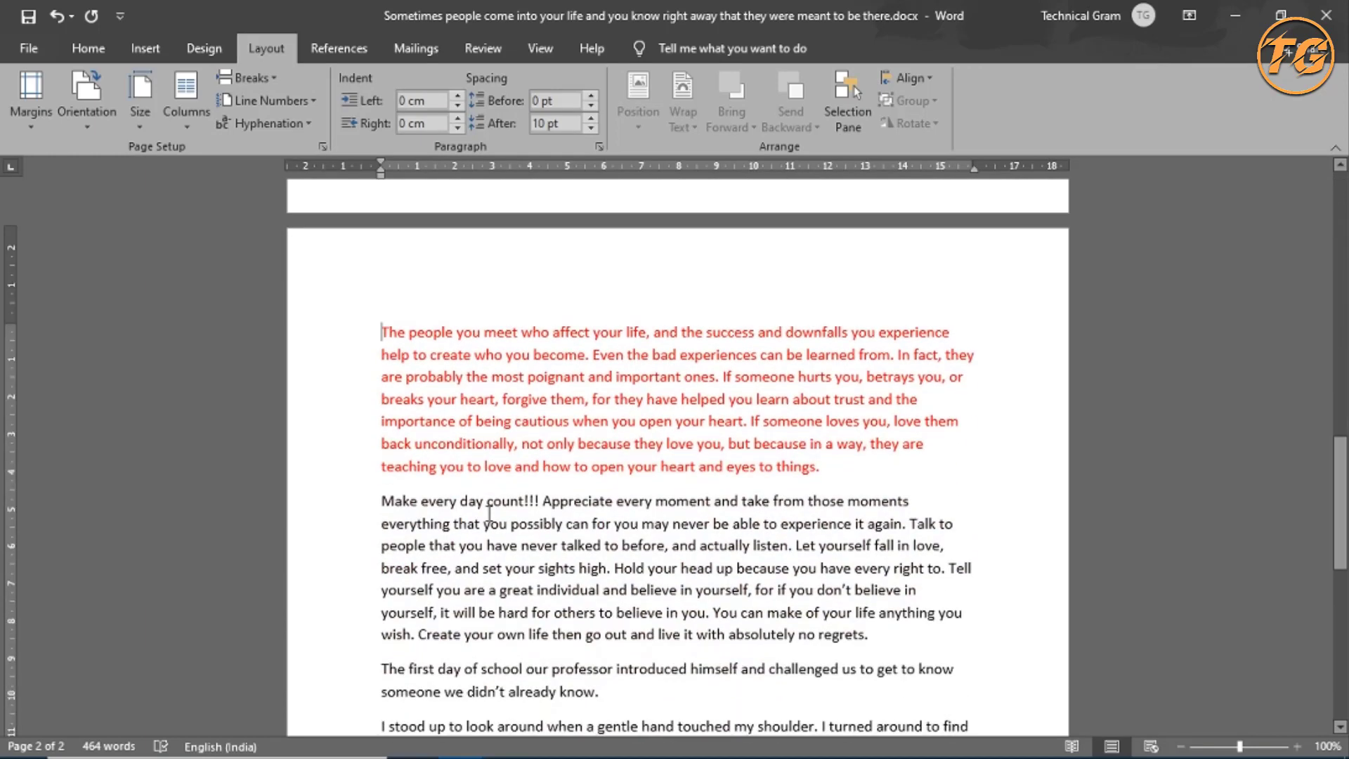
- Insert a second Next Page section break before 'Make every day count'
left_click(383, 500)
left_click(273, 78)
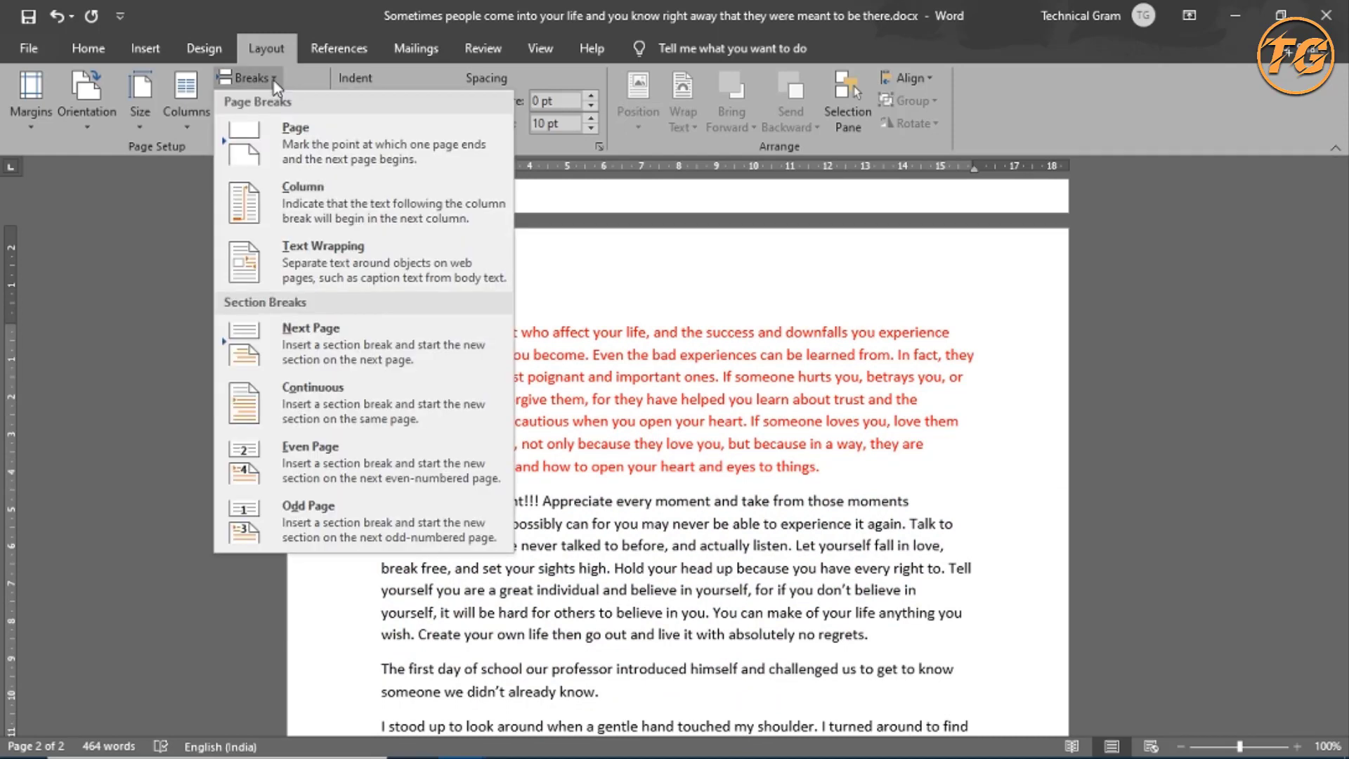
left_click(355, 347)
scroll(548, 486, "down", 5)
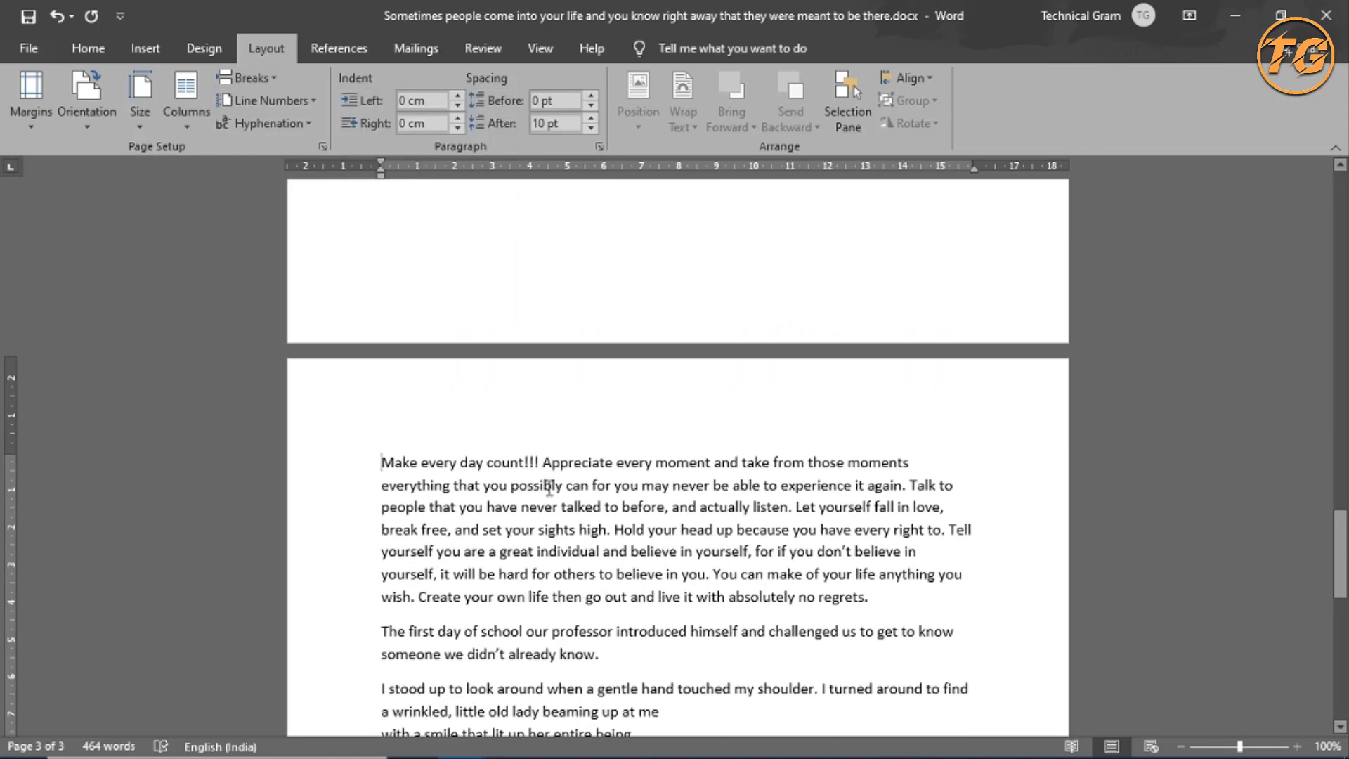
scroll(550, 470, "up", 10)
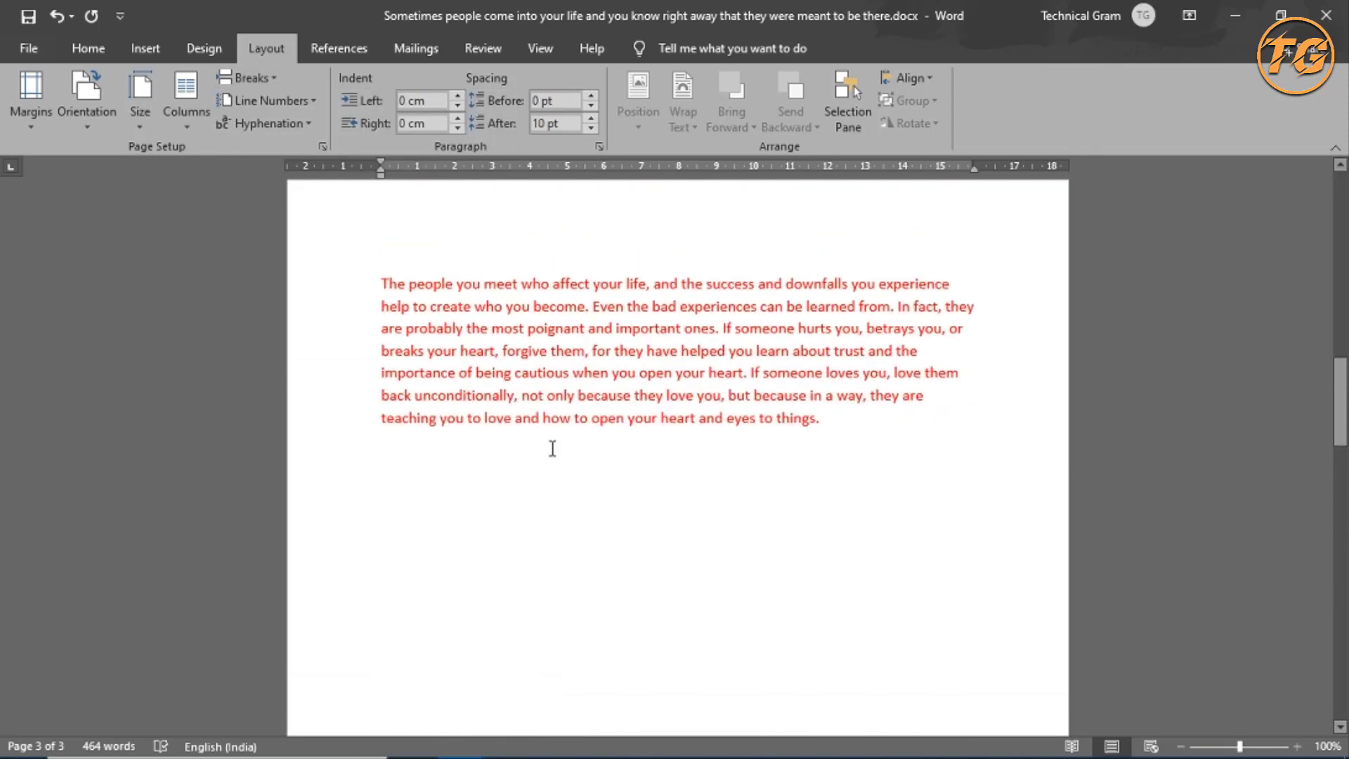
scroll(553, 448, "up", 5)
scroll(555, 446, "up", 5)
scroll(556, 446, "down", 5)
scroll(578, 442, "down", 3)
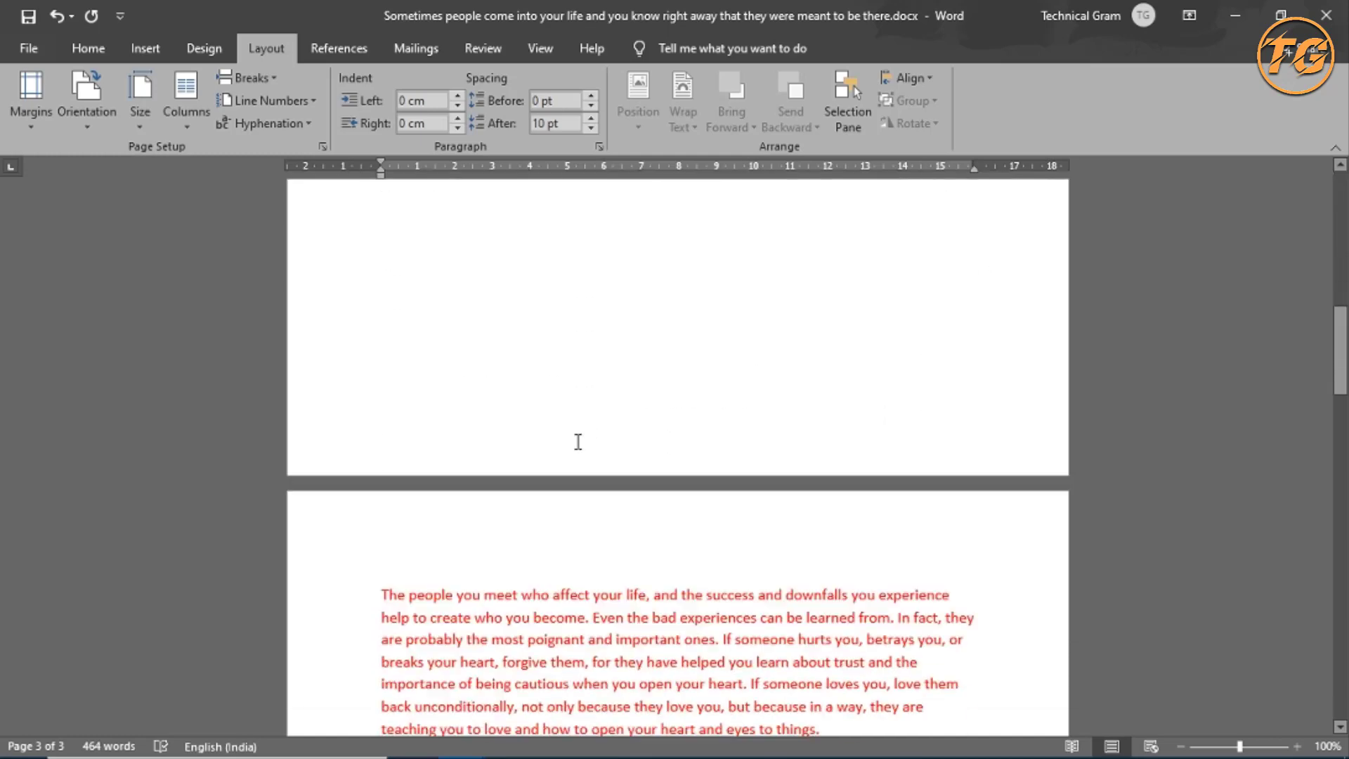
scroll(577, 441, "down", 4)
left_click(529, 395)
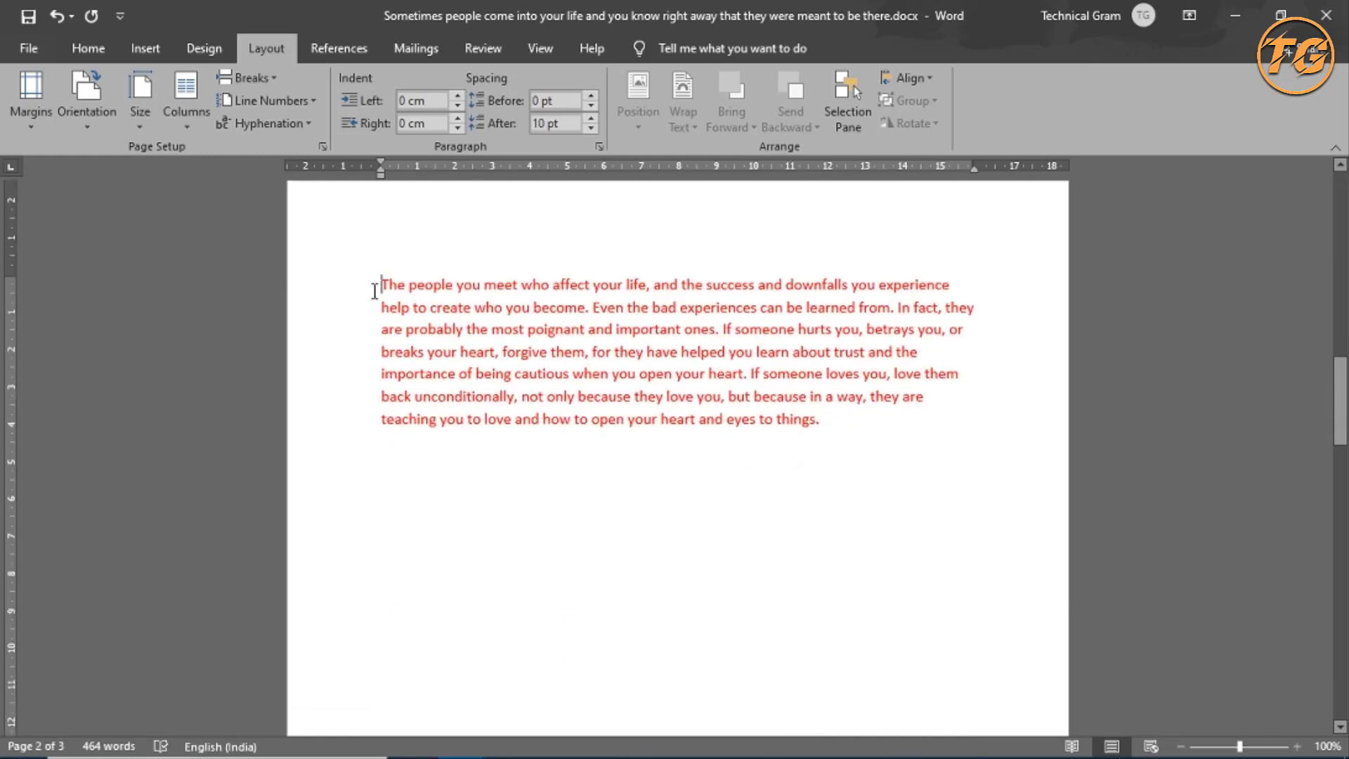
left_click(528, 307)
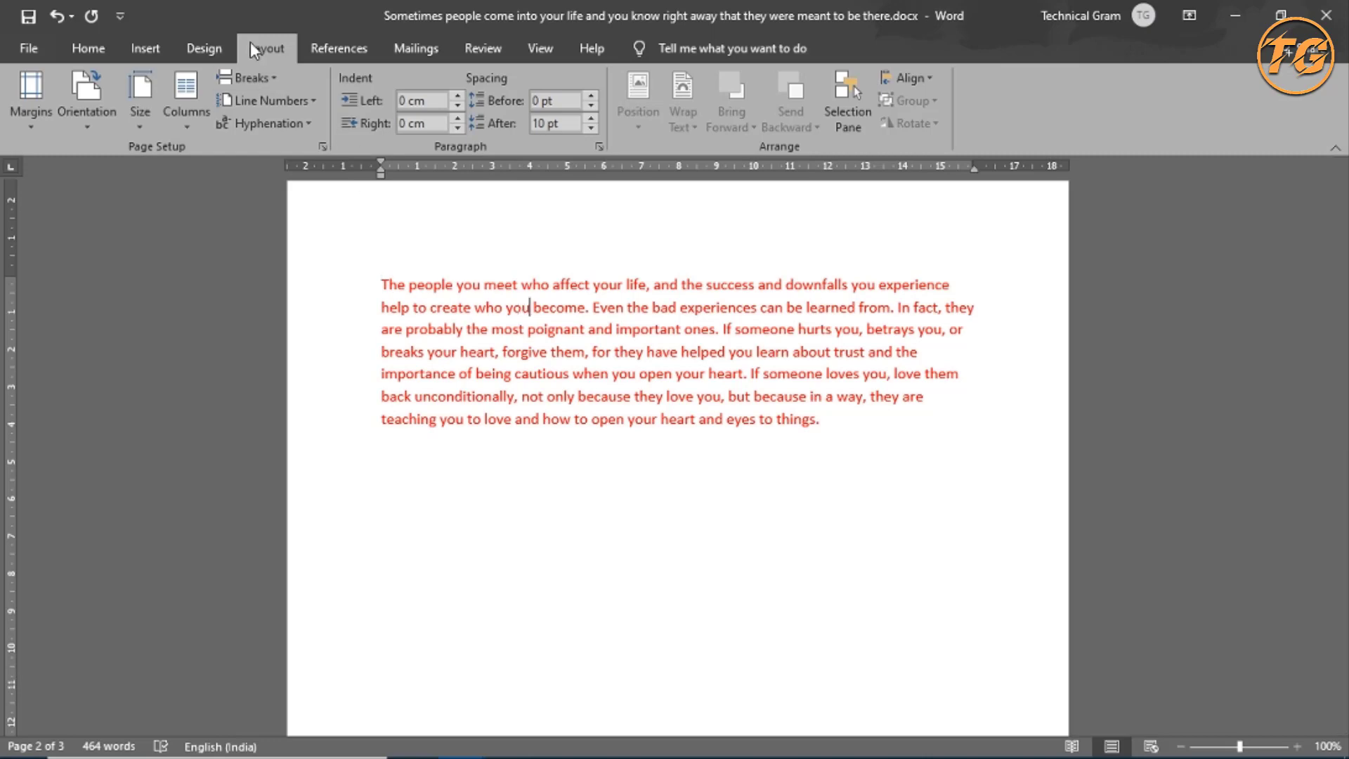
- Set the red paragraph's section to Landscape orientation
left_click(89, 128)
left_click(121, 204)
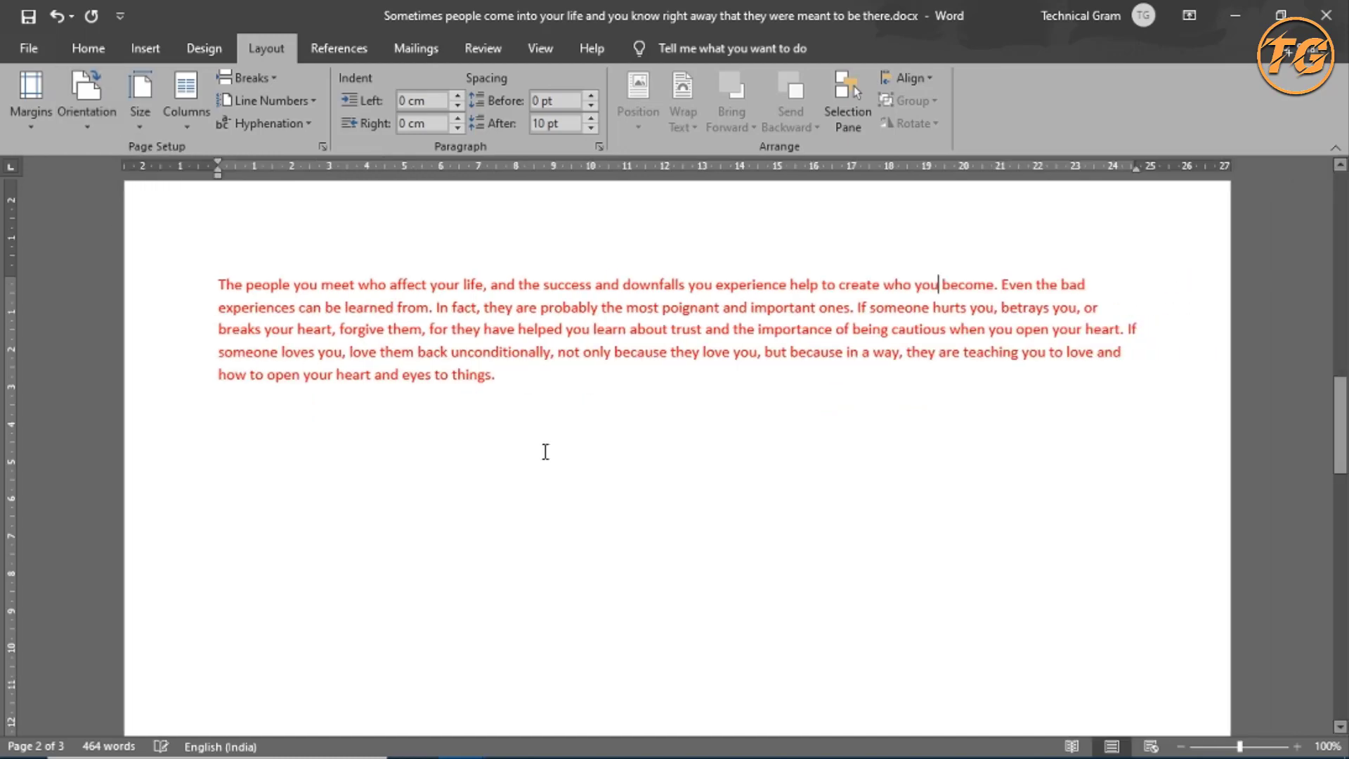
scroll(549, 447, "up", 5)
scroll(548, 447, "up", 5)
- Scroll through the essay from the top to confirm only the 'The people you meet' page is landscape
key("ctrl+z")
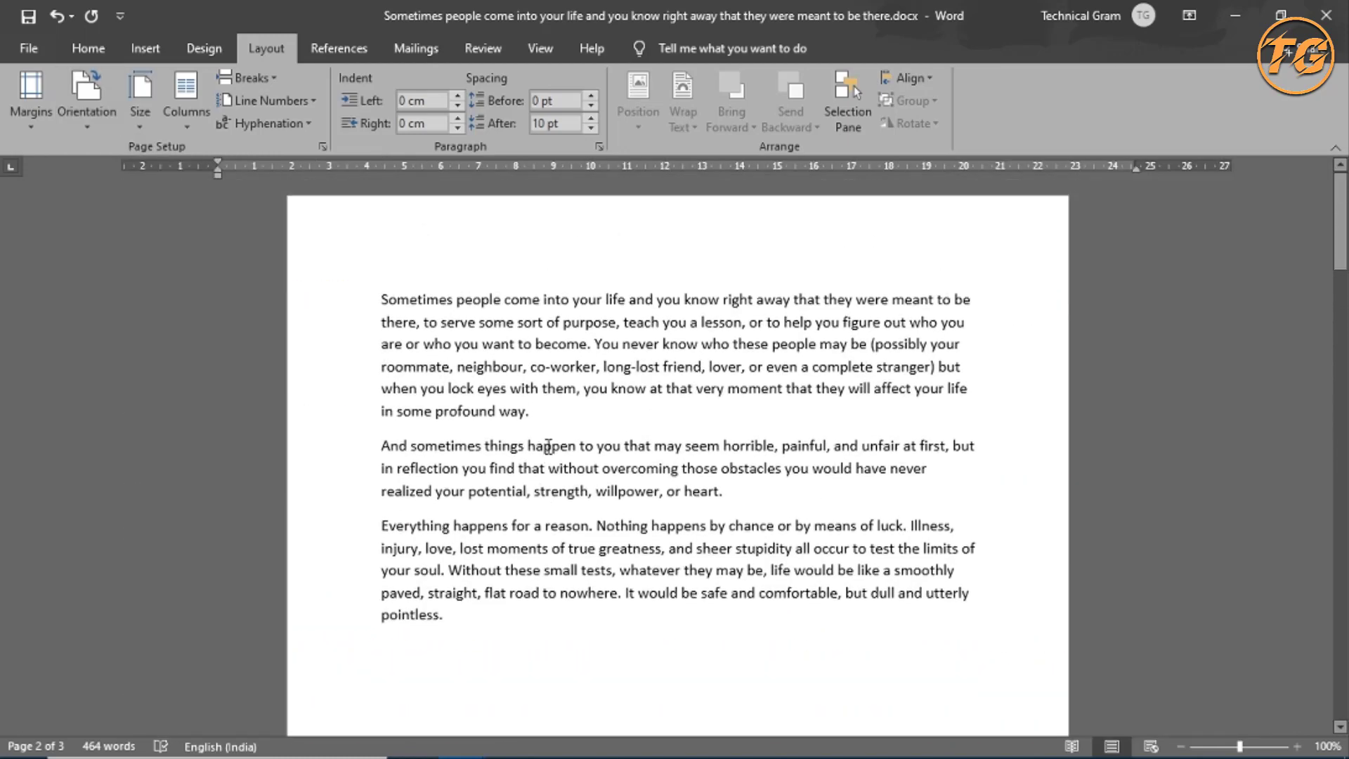
scroll(549, 447, "down", 5)
scroll(536, 470, "down", 5)
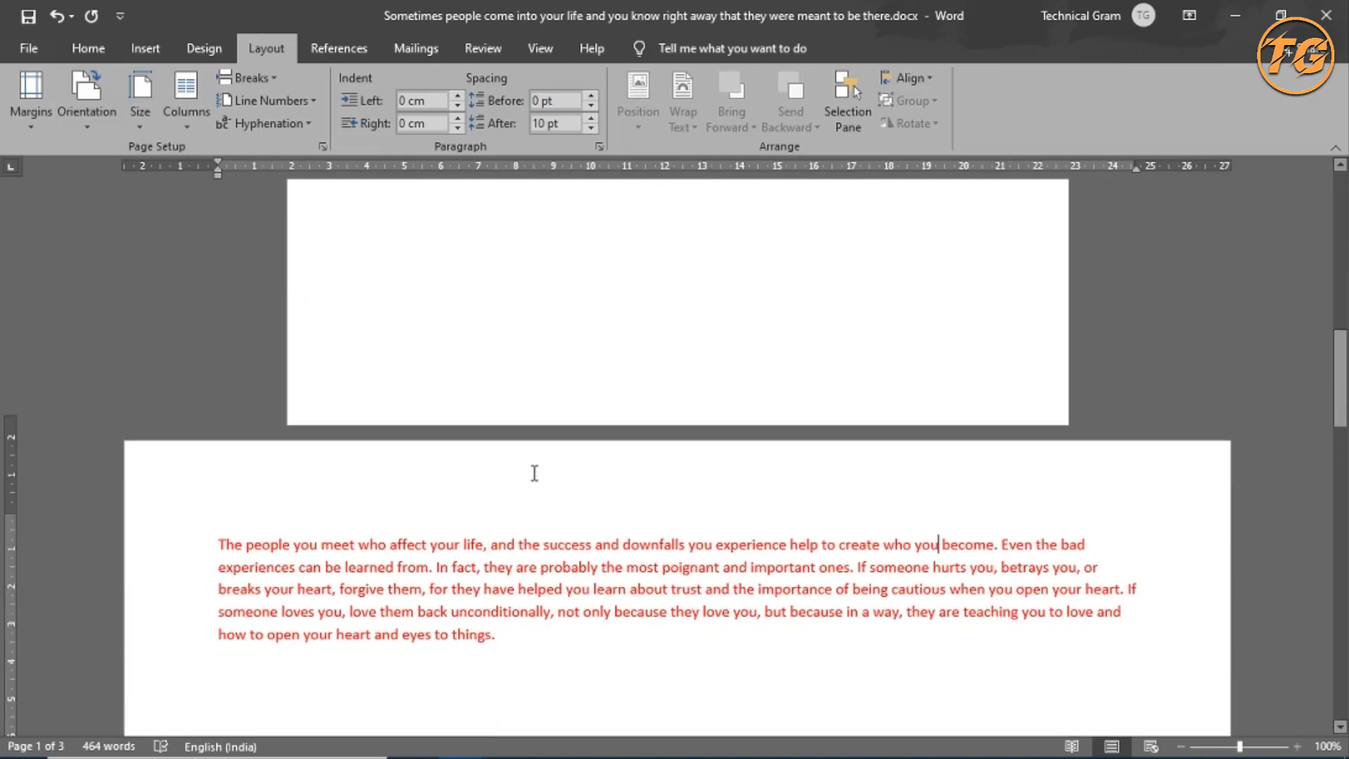
scroll(536, 470, "down", 3)
scroll(534, 473, "down", 1)
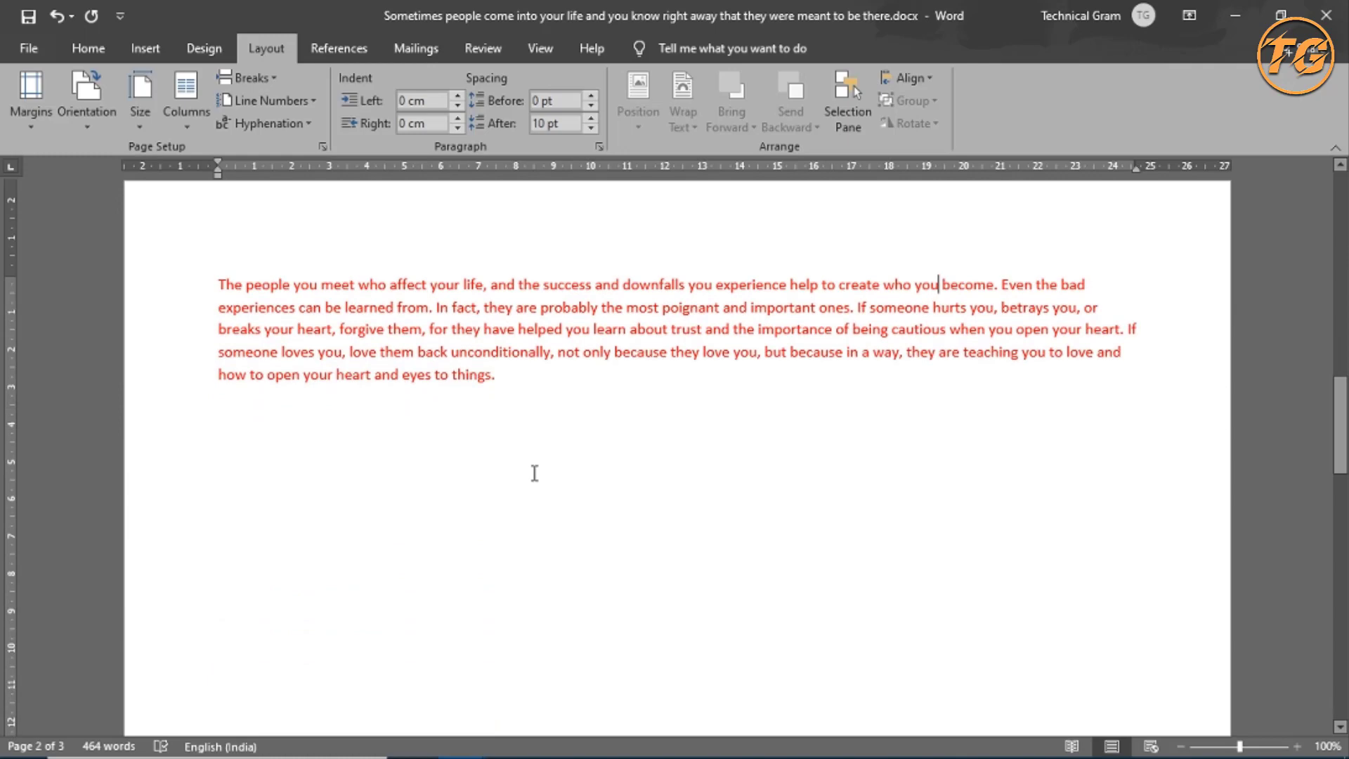
scroll(535, 473, "down", 4)
scroll(534, 483, "down", 4)
scroll(554, 512, "down", 3)
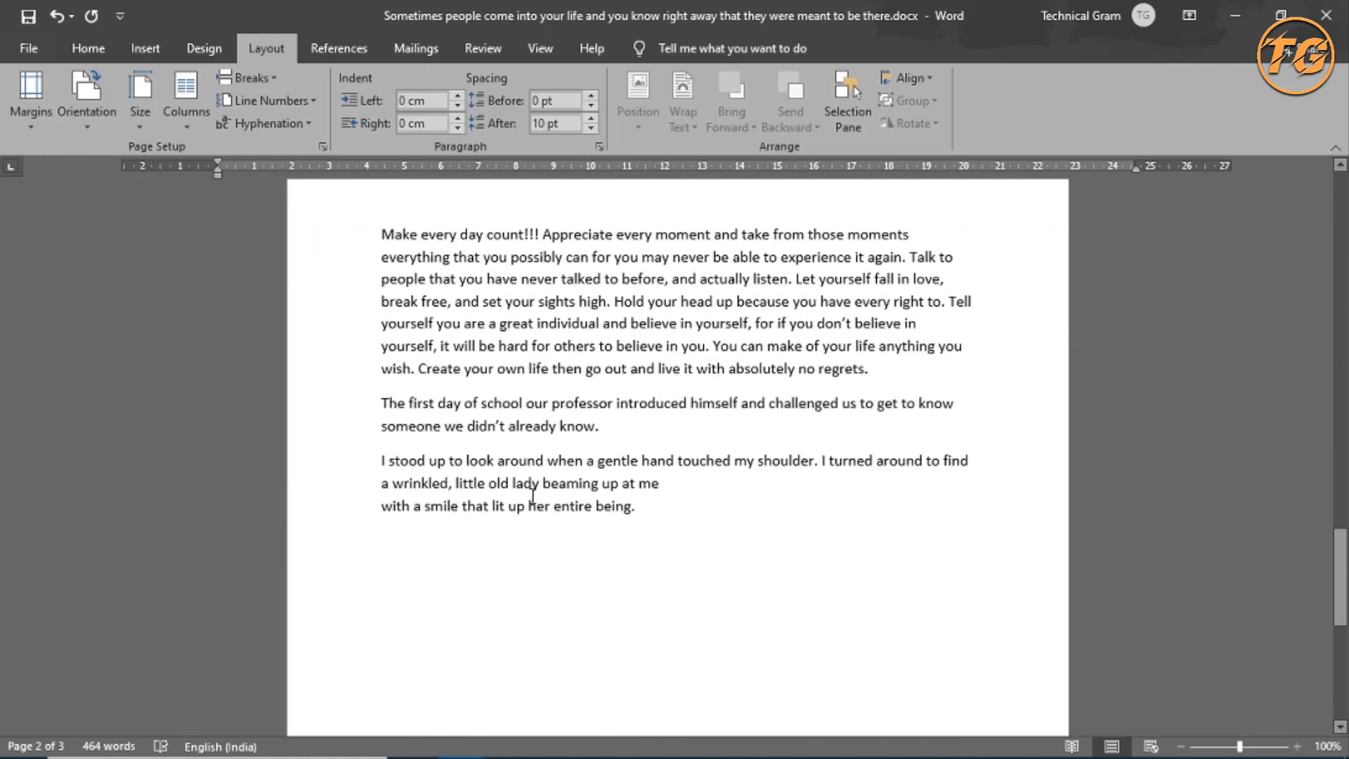
scroll(578, 543, "up", 3)
scroll(572, 523, "up", 4)
scroll(596, 518, "up", 5)
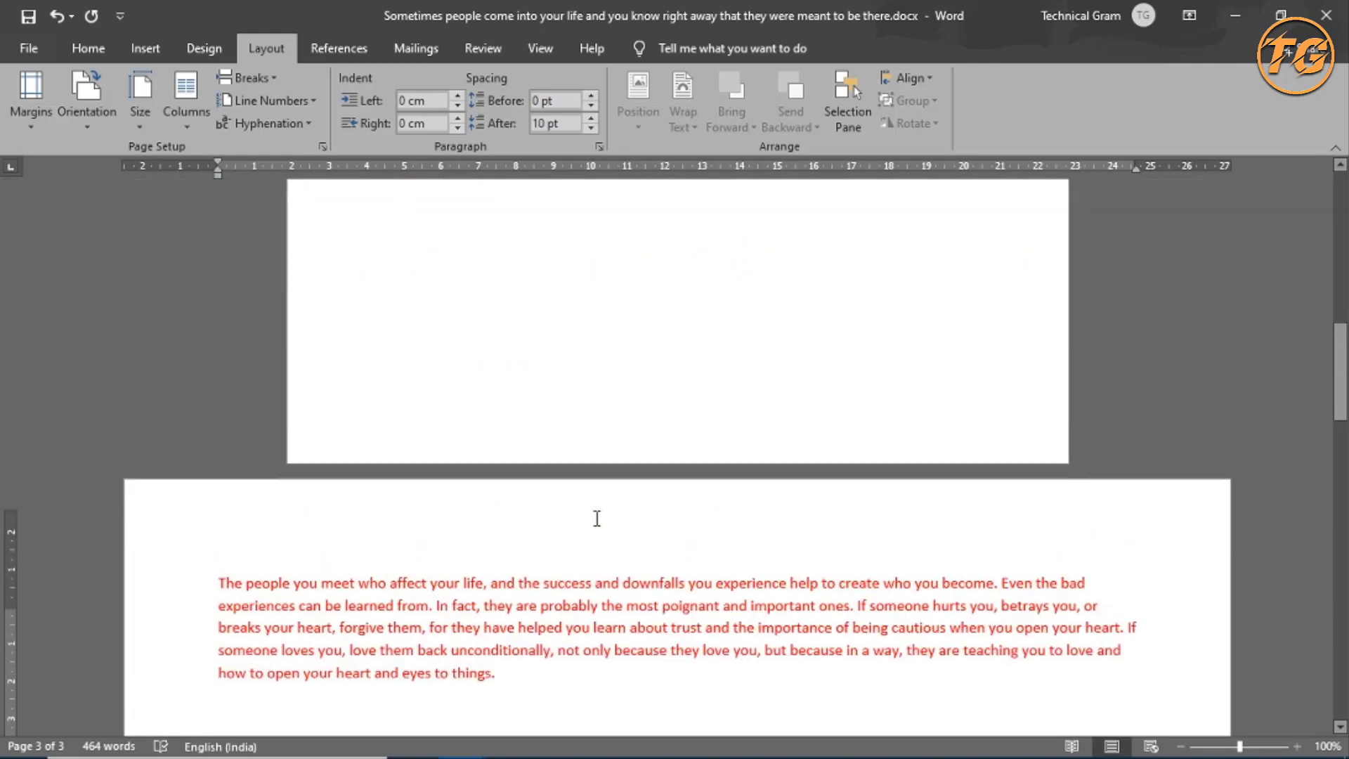
scroll(602, 506, "up", 4)
scroll(602, 506, "up", 4)
scroll(602, 495, "up", 1)
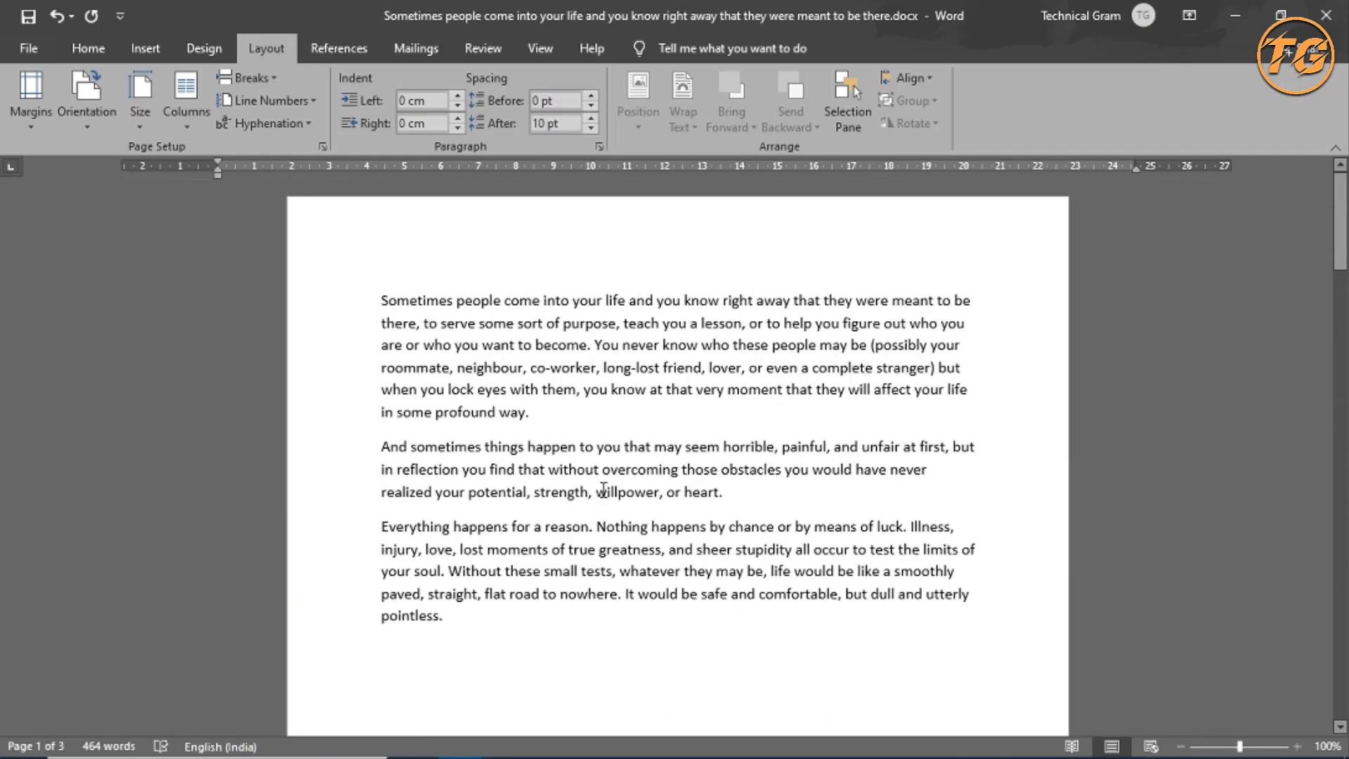